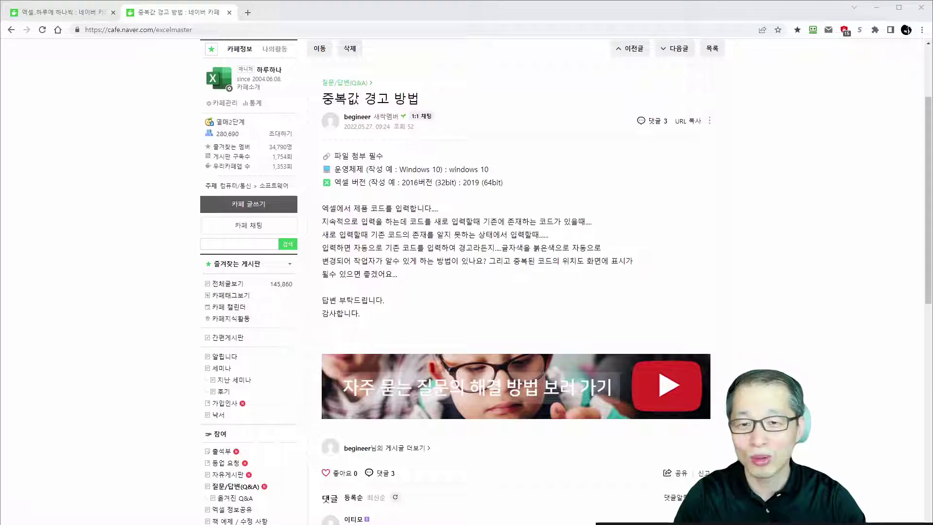
Annotate the forum post in red: underline its title and key request lines, mark 중복, 제품 코드 and 경고, and handwrite 매크로.
drag(323, 109, 416, 111)
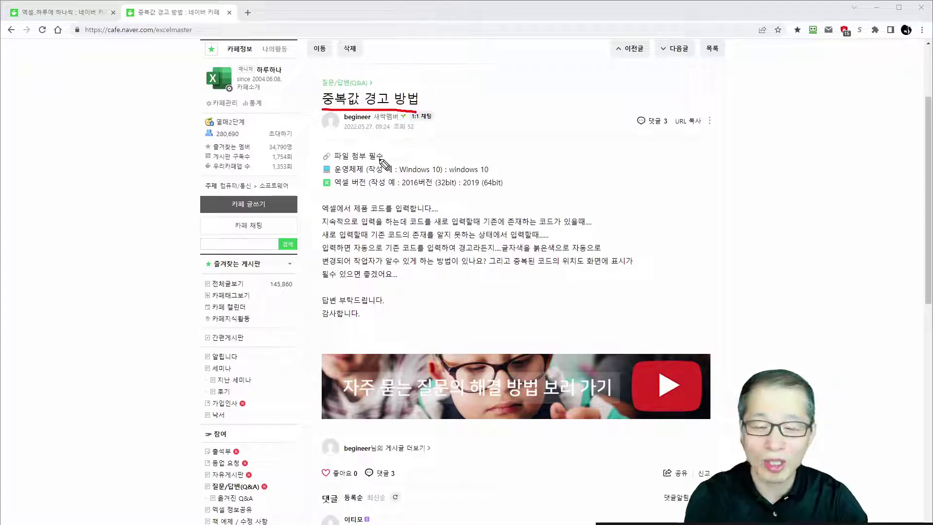
mouse_move(326, 104)
mouse_down()
mouse_move(320, 91)
mouse_move(350, 88)
mouse_move(353, 104)
mouse_up()
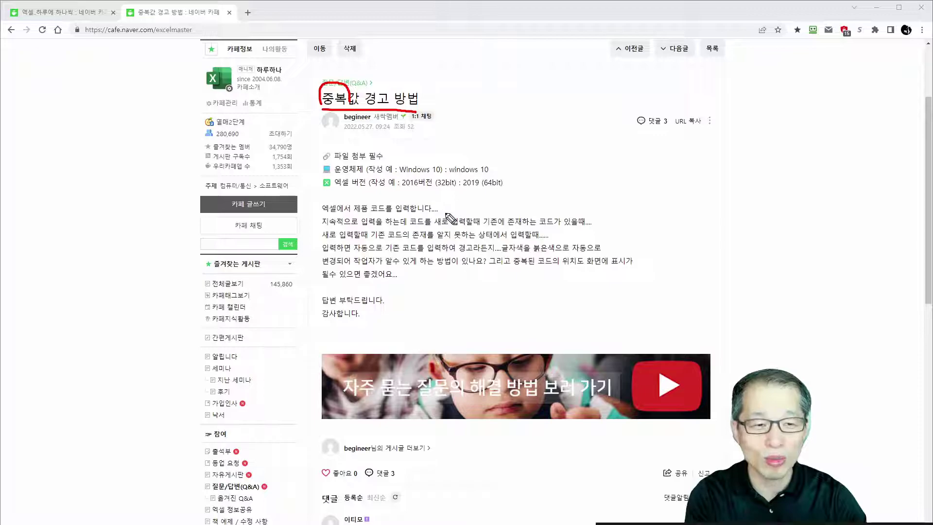
drag(318, 213, 429, 218)
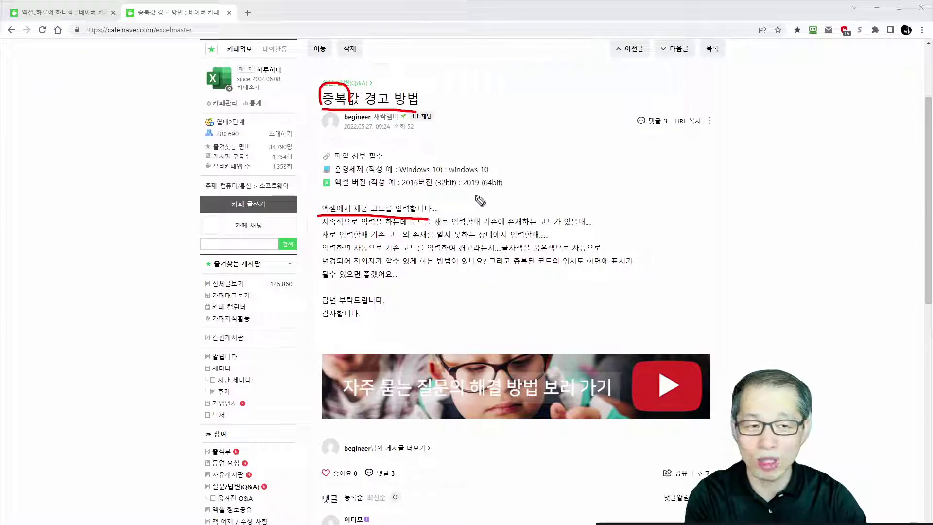
mouse_move(408, 170)
mouse_down()
mouse_move(379, 189)
mouse_move(395, 192)
mouse_up()
mouse_move(350, 214)
mouse_down()
mouse_move(364, 195)
mouse_move(386, 196)
mouse_move(387, 210)
mouse_up()
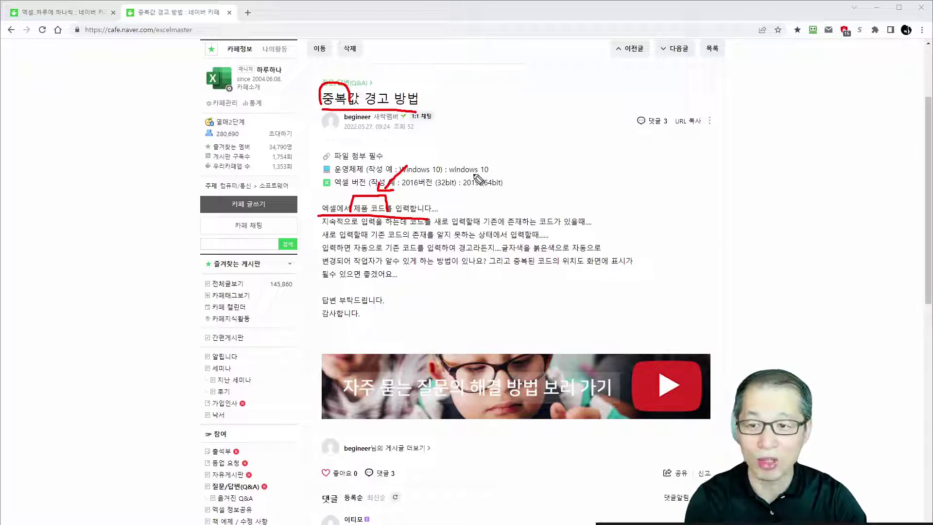
mouse_move(435, 166)
mouse_down()
mouse_move(436, 145)
mouse_move(466, 173)
mouse_move(474, 135)
mouse_move(510, 158)
mouse_move(516, 143)
mouse_move(522, 164)
mouse_move(544, 157)
mouse_up()
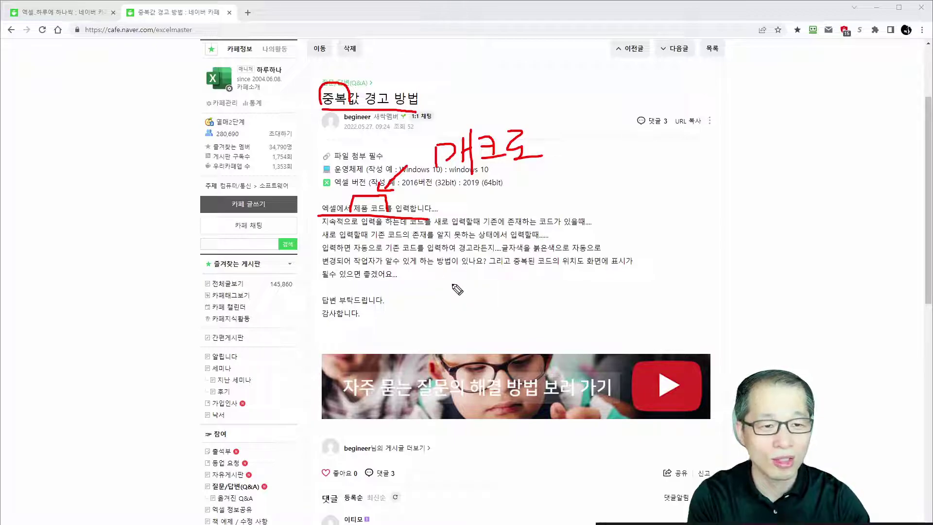
drag(322, 253, 591, 248)
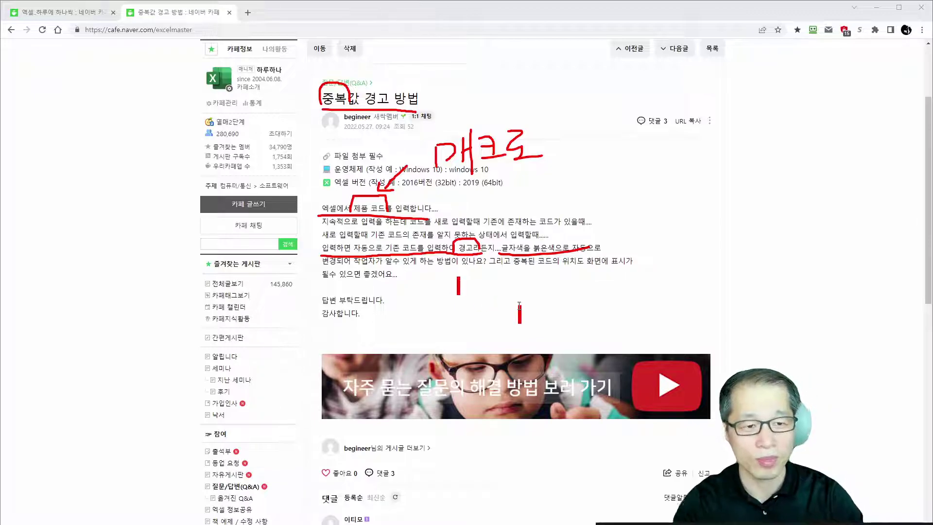
Add the red text note "경고 ---> 유효성 검사" on screen below the question.
mouse_move(459, 277)
mouse_down()
mouse_move(474, 292)
mouse_move(514, 288)
mouse_up()
drag(518, 288, 534, 287)
drag(538, 281, 538, 292)
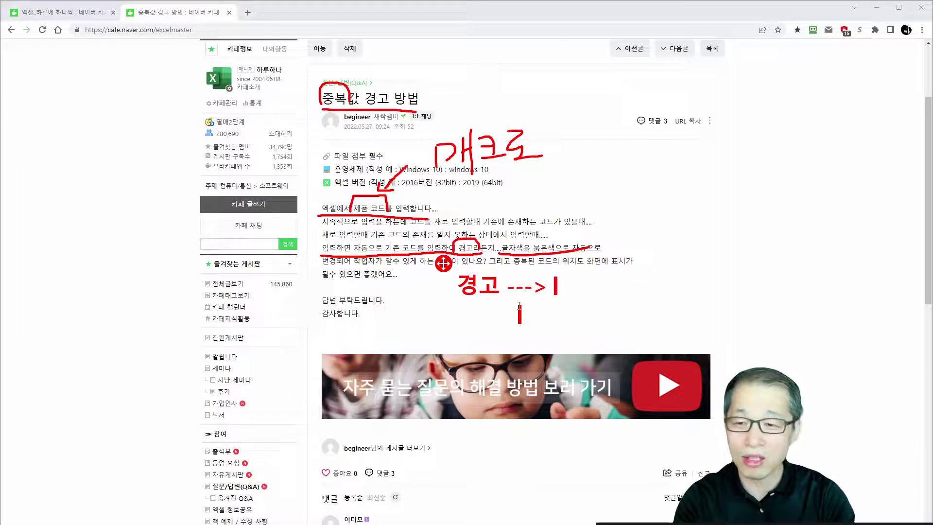
mouse_move(557, 277)
mouse_down()
mouse_move(603, 292)
mouse_move(650, 291)
mouse_move(671, 277)
mouse_move(672, 295)
mouse_up()
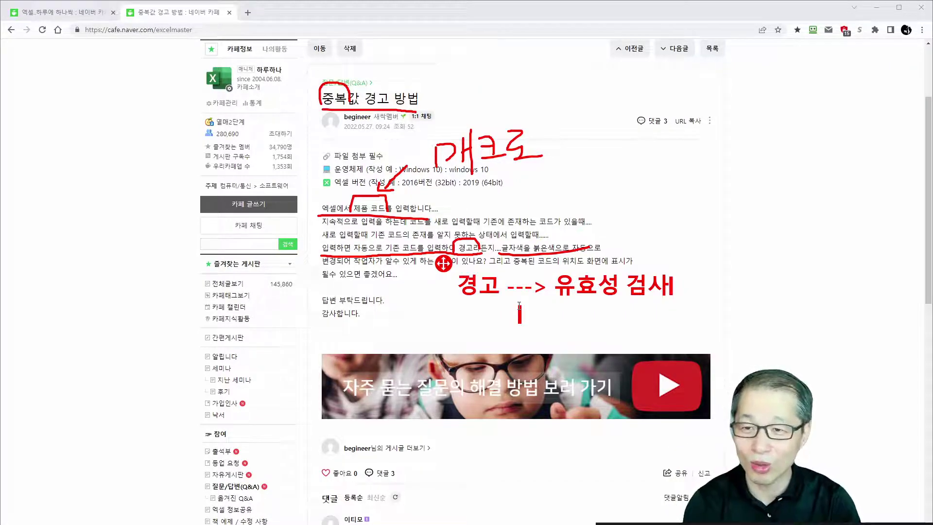
Add a second line to the red text note reading "서식 변경 ---> 조건부 서식".
key(Return)
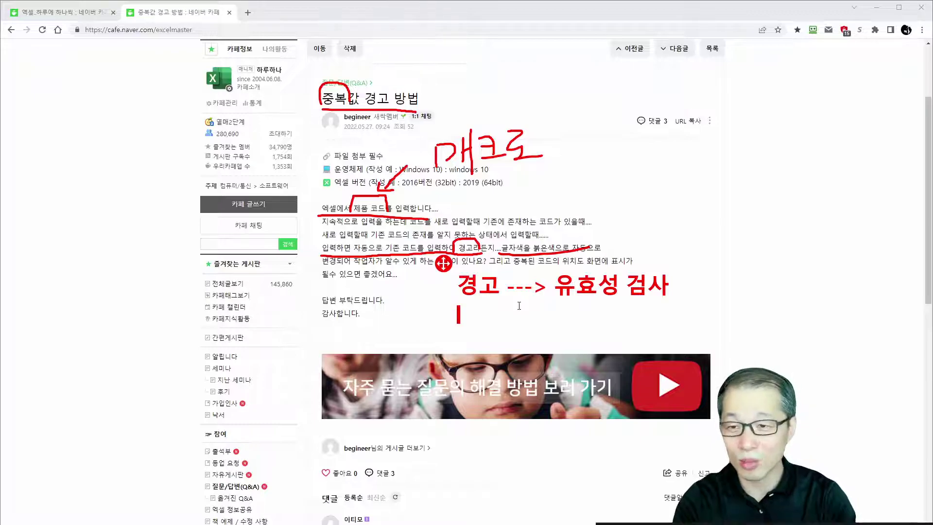
text(세씨ㄱ 변경 --)
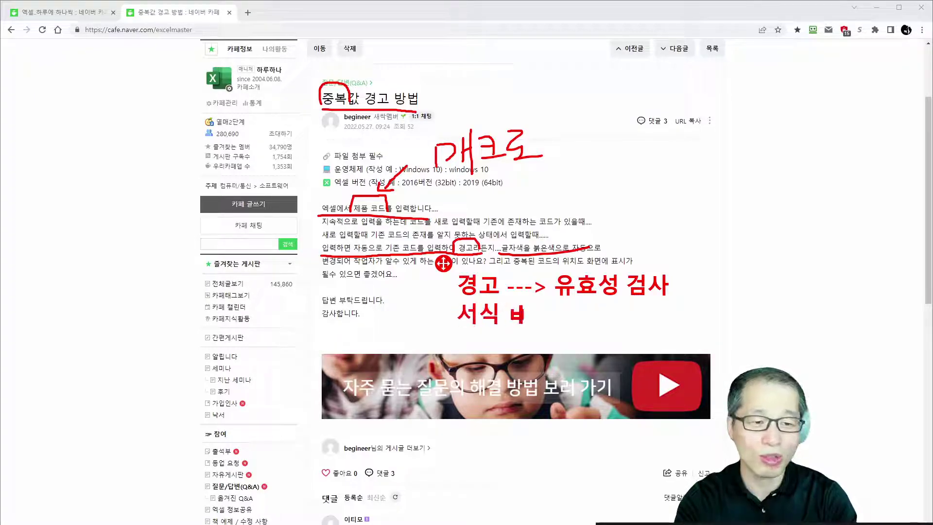
text(>)
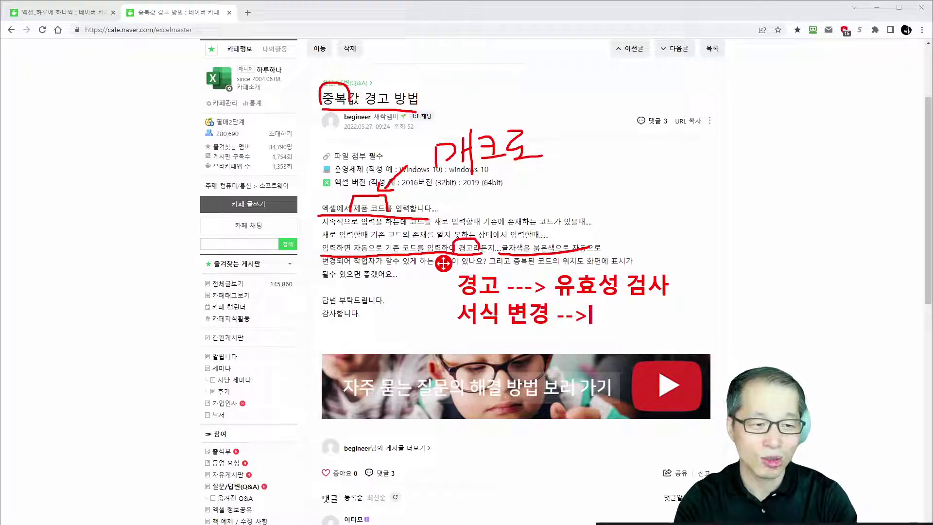
key(BackSpace)
text(-> 조건부 셋)
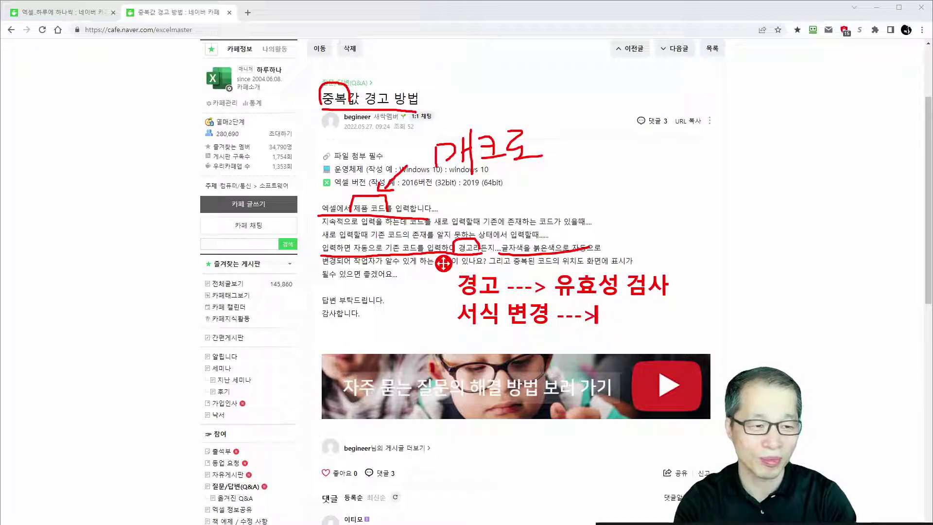
text(식)
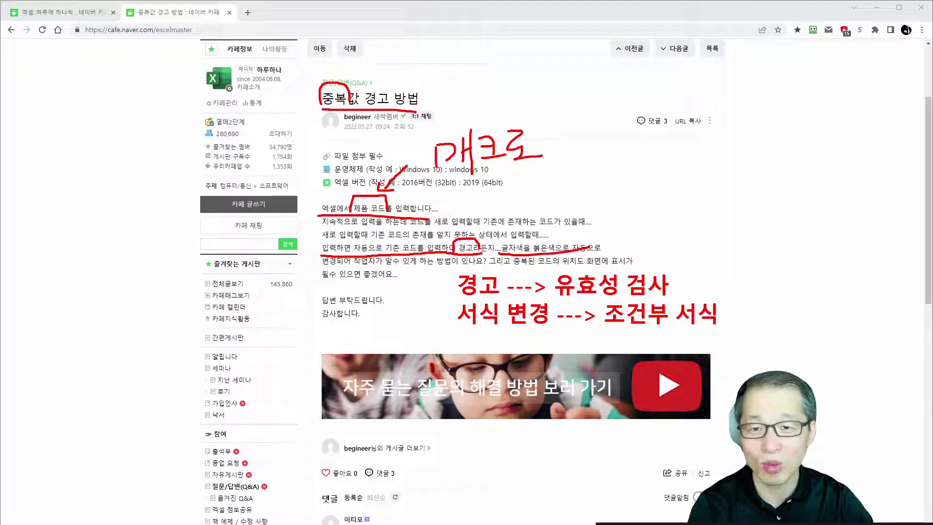
Bracket the two note lines in red, handwrite 셀 beside them and draw an arrow pointing at the pair.
drag(454, 283, 452, 322)
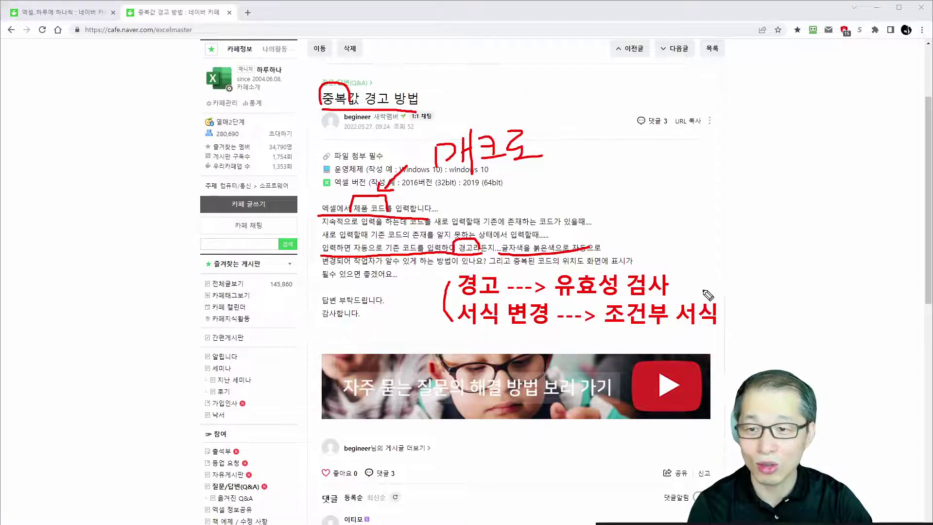
mouse_move(697, 284)
mouse_down()
mouse_move(768, 284)
mouse_move(767, 311)
mouse_move(737, 309)
mouse_up()
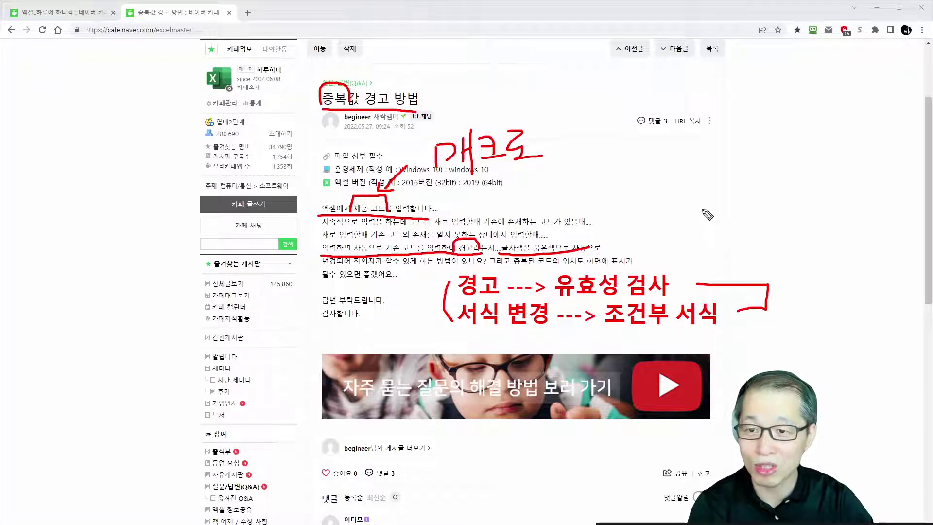
mouse_move(809, 275)
mouse_down()
mouse_move(798, 310)
mouse_move(827, 291)
mouse_move(834, 312)
mouse_move(844, 311)
mouse_move(813, 323)
mouse_move(845, 320)
mouse_up()
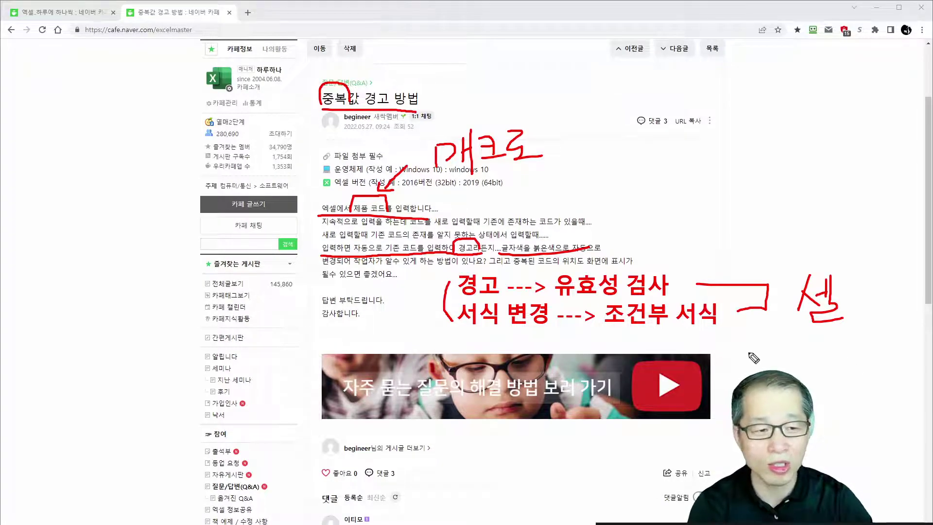
mouse_move(412, 300)
mouse_down()
mouse_move(446, 298)
mouse_move(441, 311)
mouse_up()
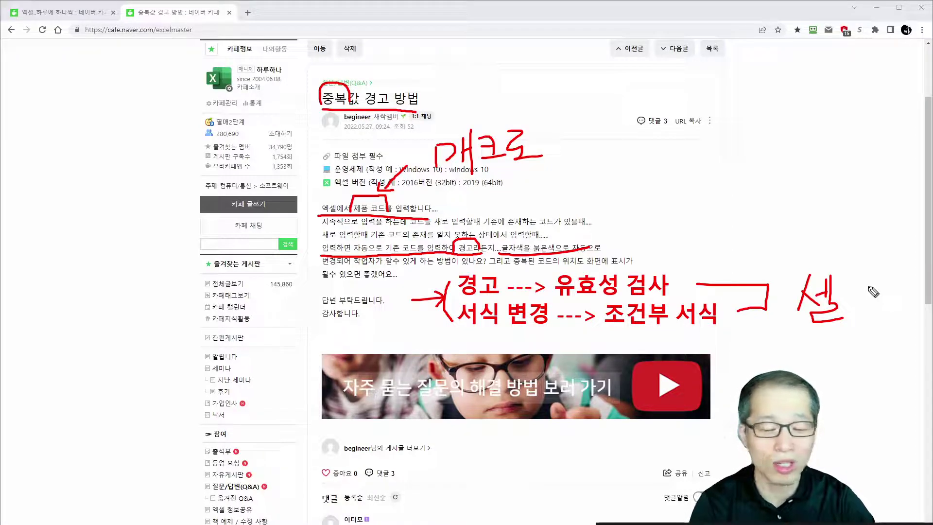
Link 셀 to 매크로 with an arrow, number it ①, add ② 조건 below it, and clear all annotations.
mouse_move(794, 246)
mouse_down()
mouse_move(552, 176)
mouse_move(586, 153)
mouse_up()
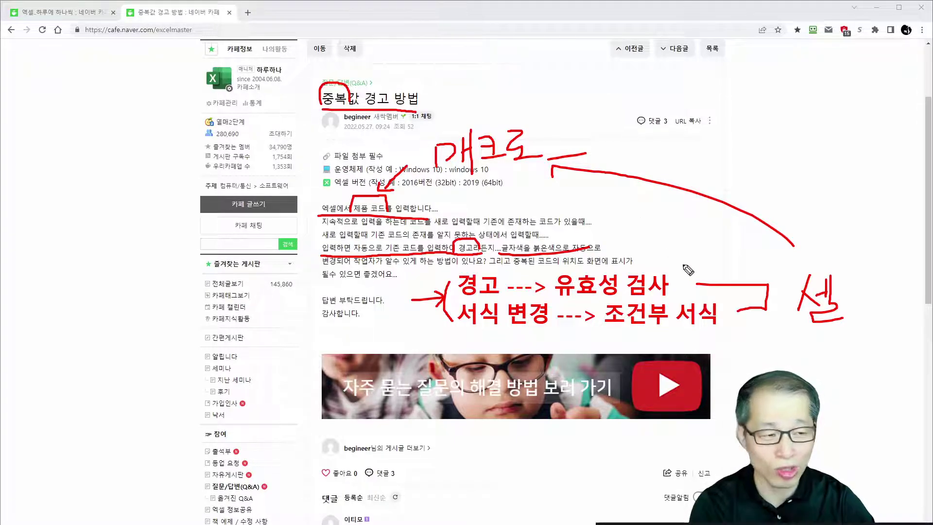
mouse_move(781, 291)
mouse_down()
mouse_move(780, 311)
mouse_move(770, 305)
mouse_move(789, 297)
mouse_move(767, 309)
mouse_up()
drag(799, 351, 796, 341)
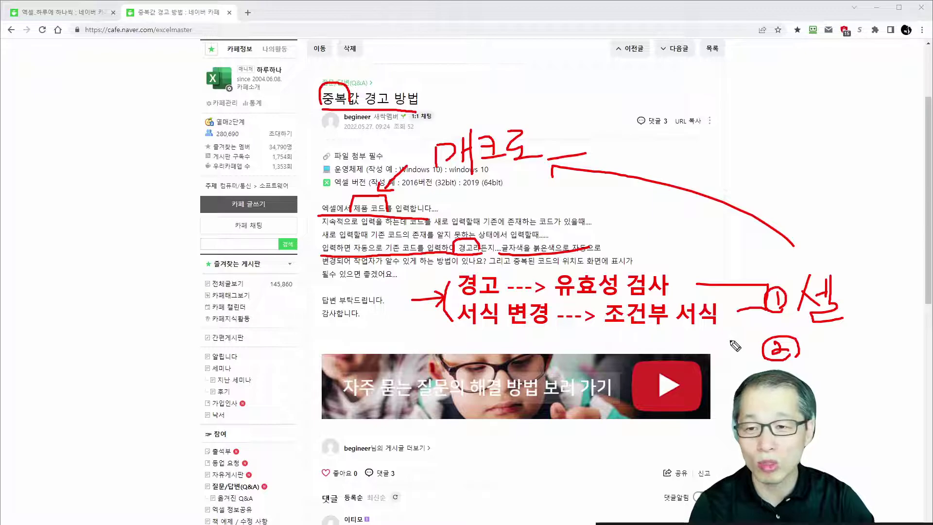
mouse_move(821, 349)
mouse_down()
mouse_move(845, 346)
mouse_move(843, 371)
mouse_move(863, 367)
mouse_move(861, 352)
mouse_move(861, 375)
mouse_move(880, 373)
mouse_up()
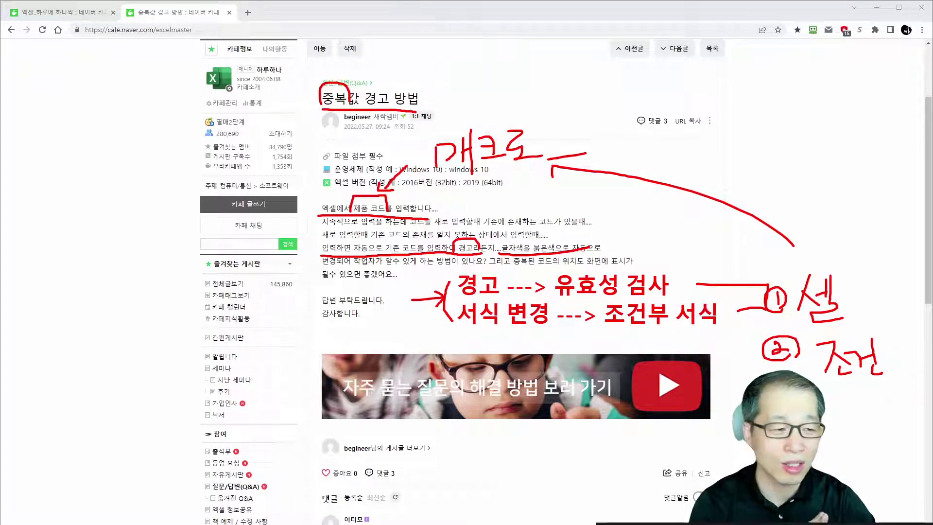
drag(763, 300, 752, 311)
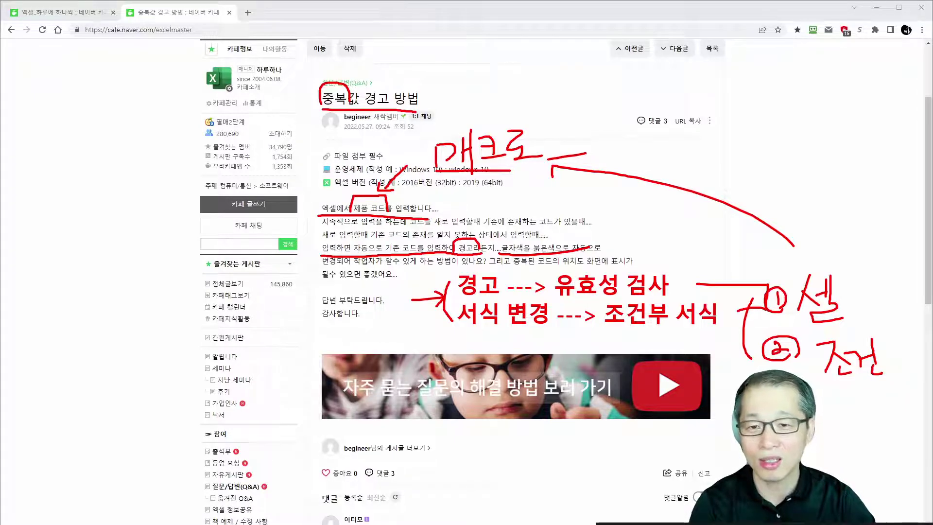
key(Escape)
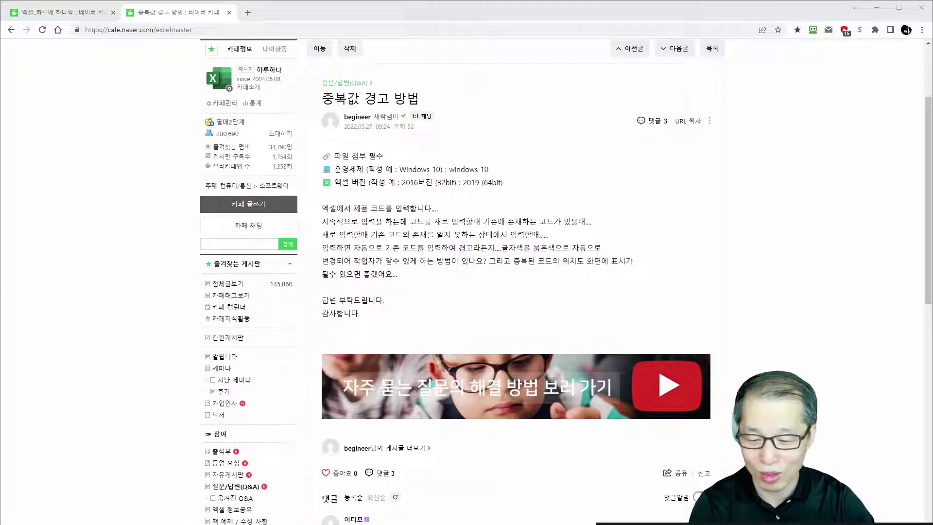
Switch to the Excel workbook and apply a black outside border around the product code range B3:B10.
key(alt+Tab)
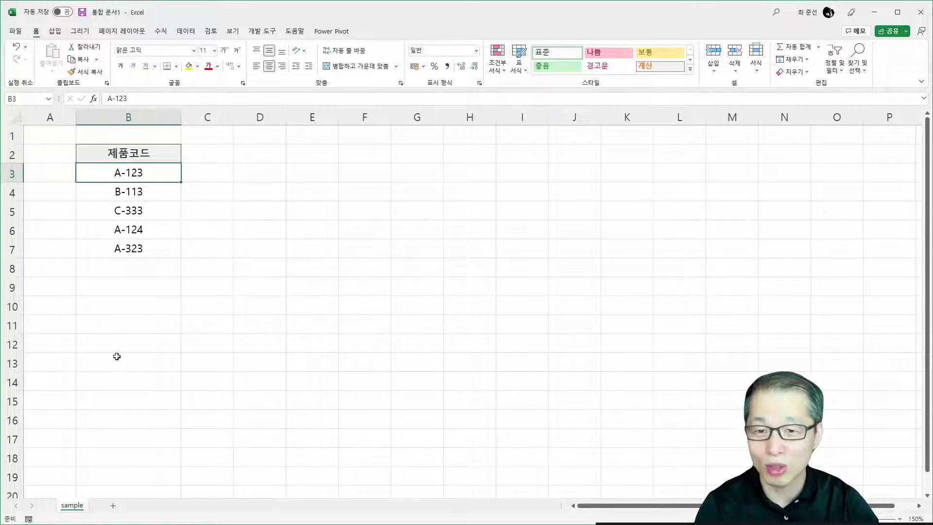
drag(131, 173, 92, 316)
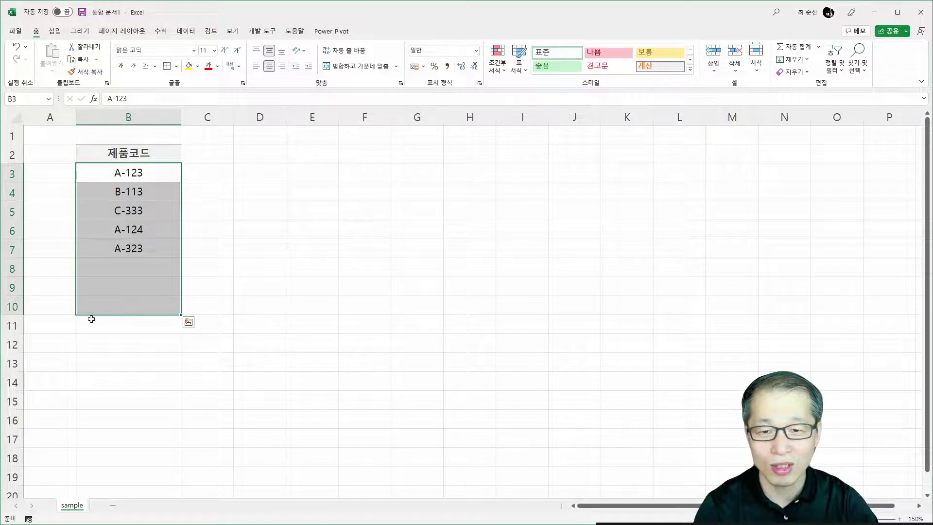
click(176, 66)
click(212, 190)
click(213, 192)
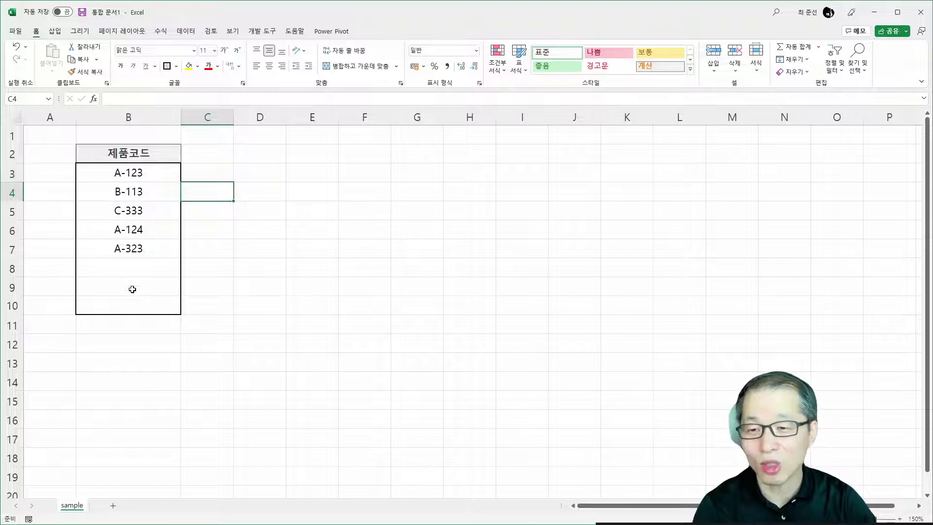
Open data validation for the product code range B3:B10 and set the allowed values to 사용자 지정 (custom).
click(153, 176)
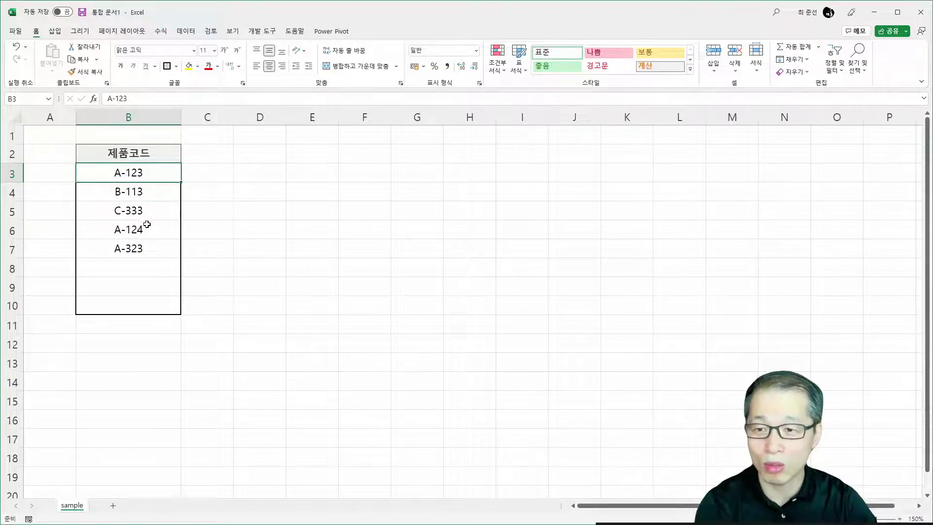
drag(144, 172, 146, 303)
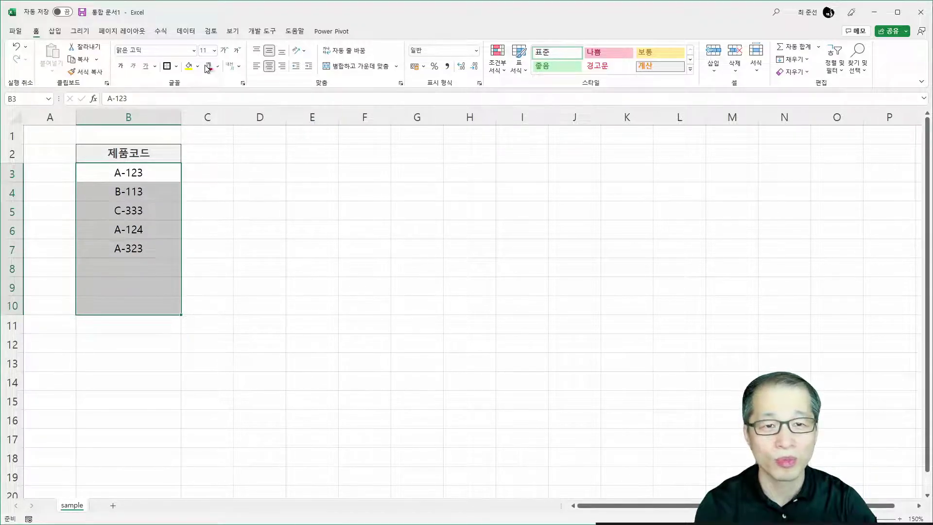
click(186, 30)
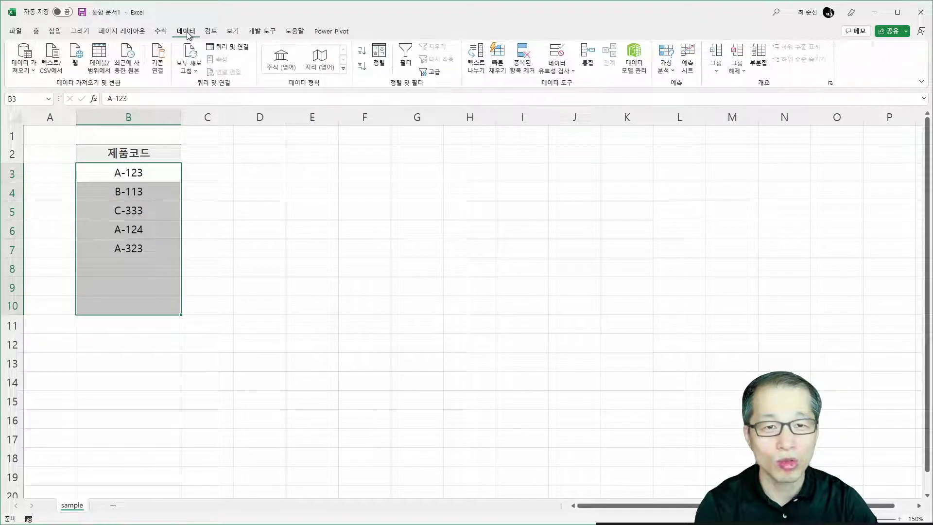
click(556, 60)
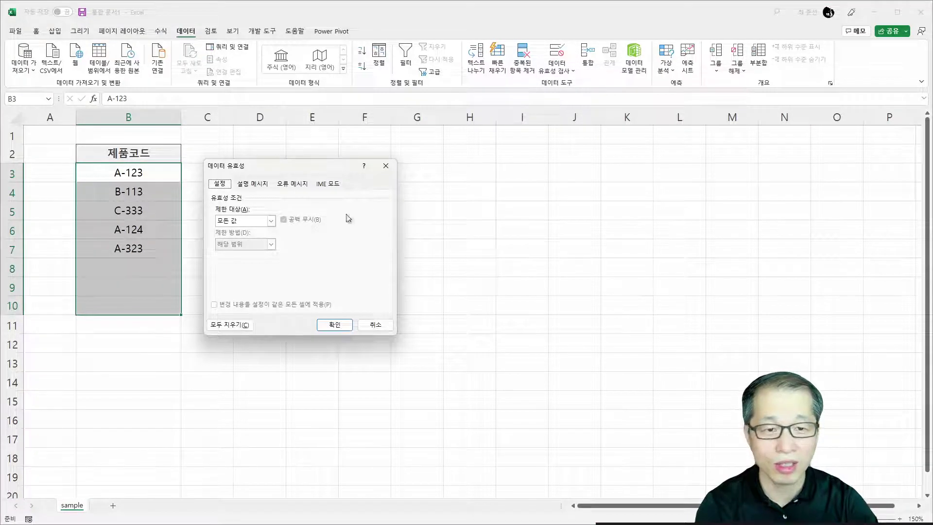
drag(307, 169, 329, 157)
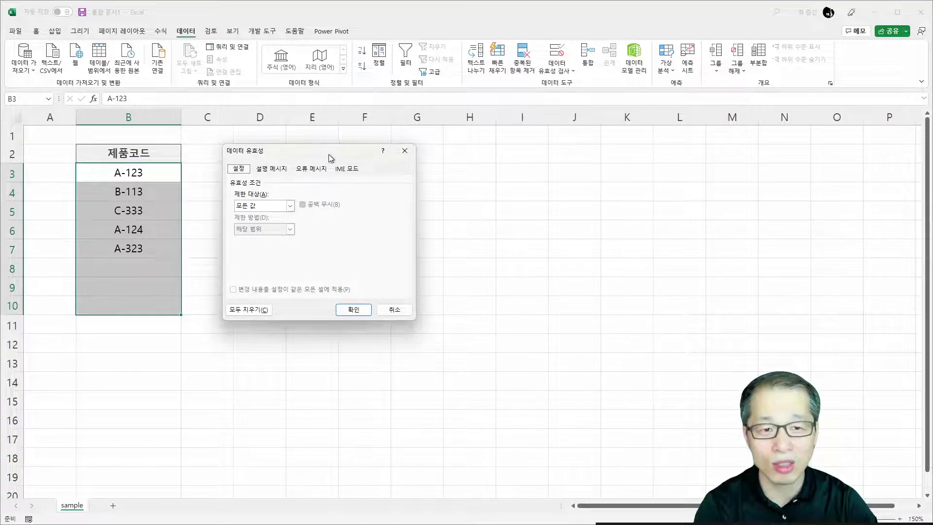
click(264, 207)
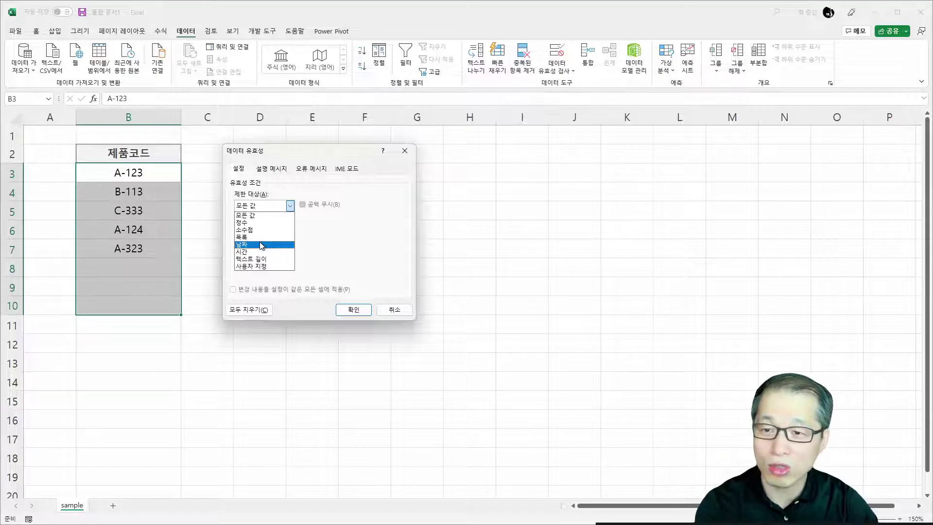
click(272, 267)
click(265, 252)
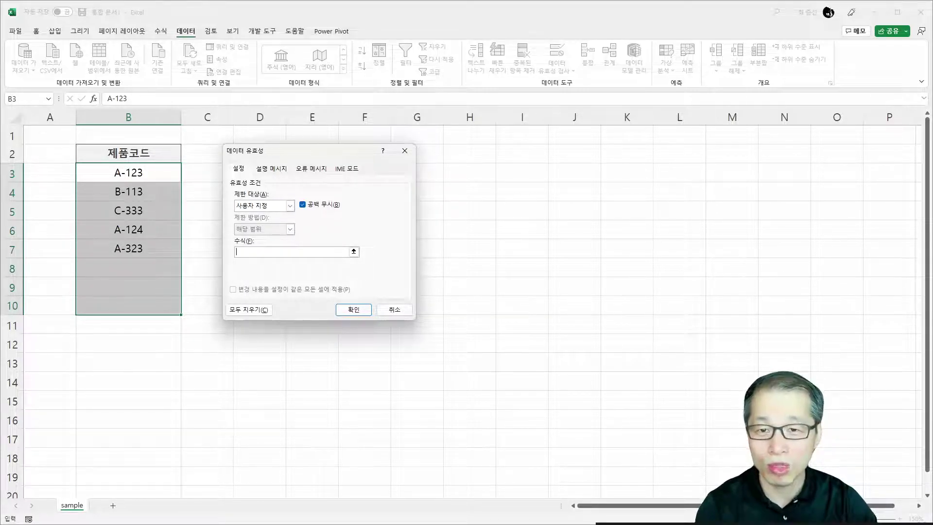
Add the red on-screen text note "=COUNTIF(범위, 조건)" beside the data validation dialog.
key(alt+Tab)
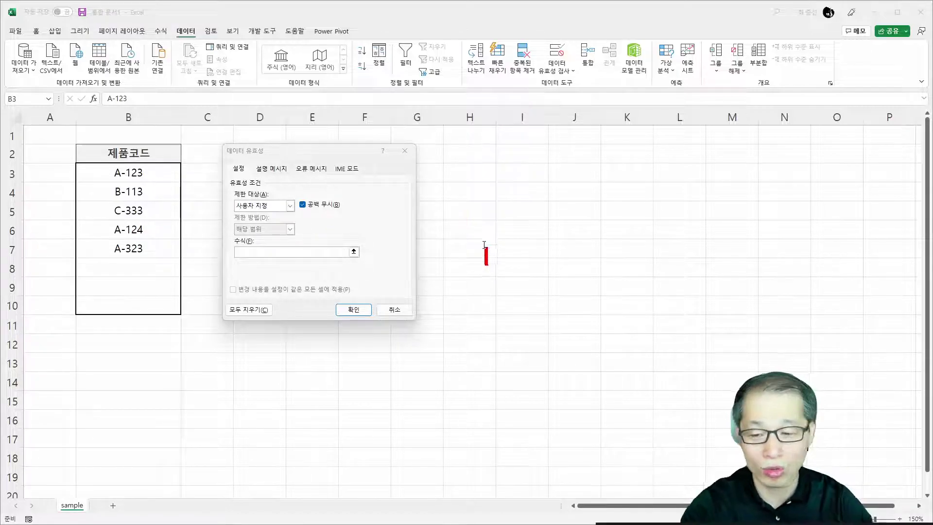
text(=COUNTIF()
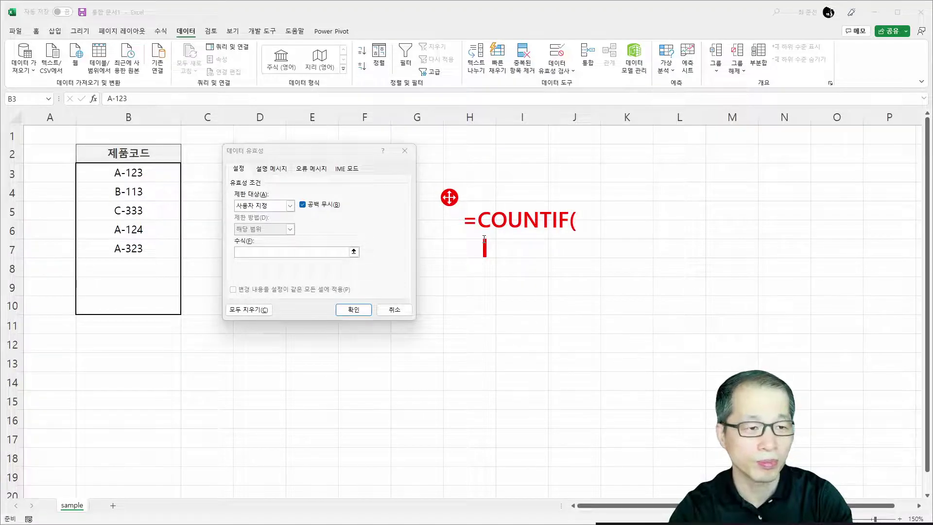
text(범위,ㅡㅈ)
key(BackSpace)
key(BackSpace)
key(BackSpace)
text(, 조건))
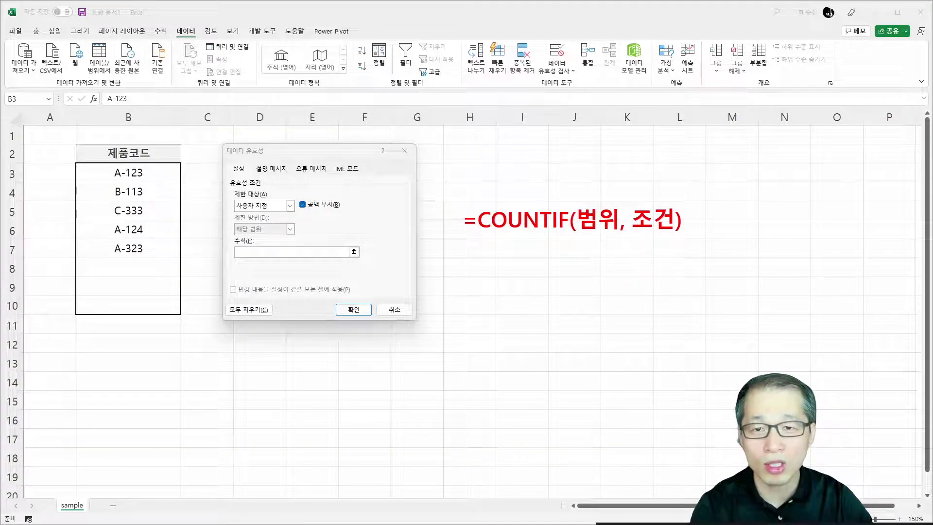
Enter the custom validation formula =COUNTIF($B$3:$B$10, B3)=1 for the product code range.
click(252, 291)
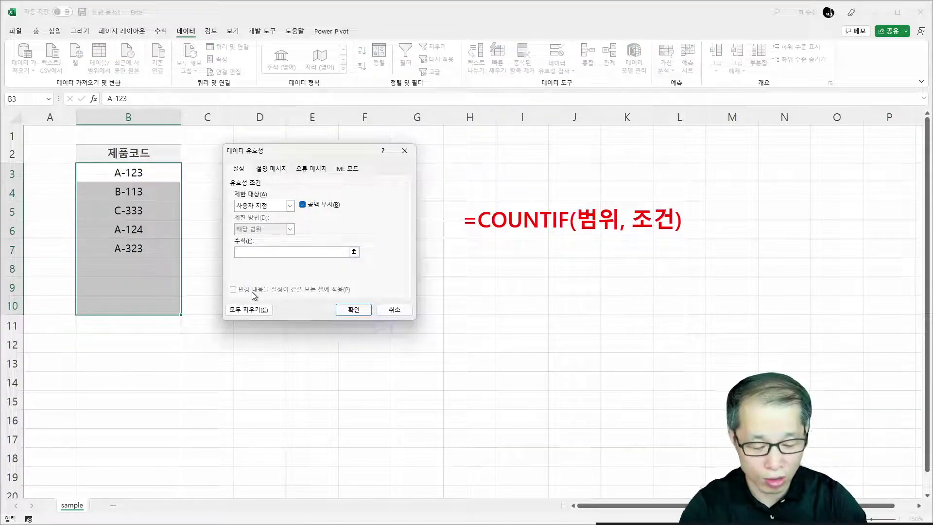
text(=COUNTIF()
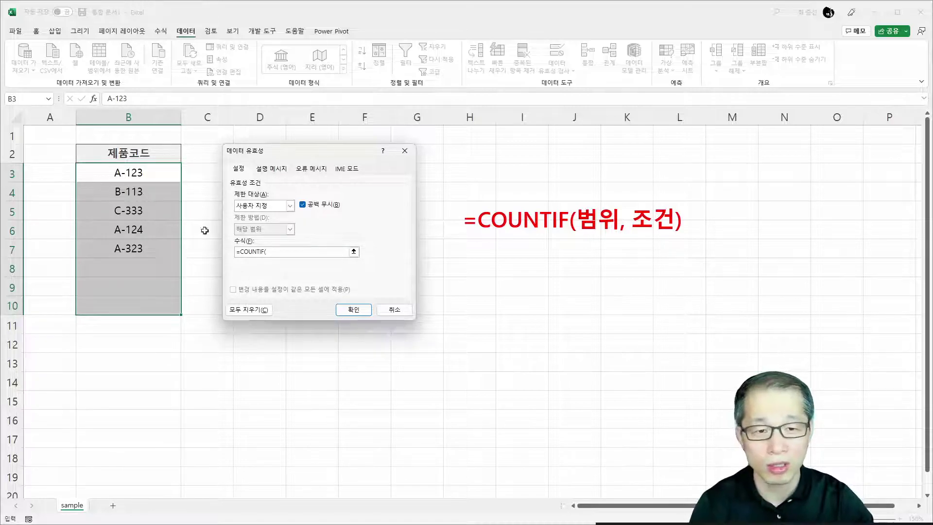
drag(145, 180, 137, 303)
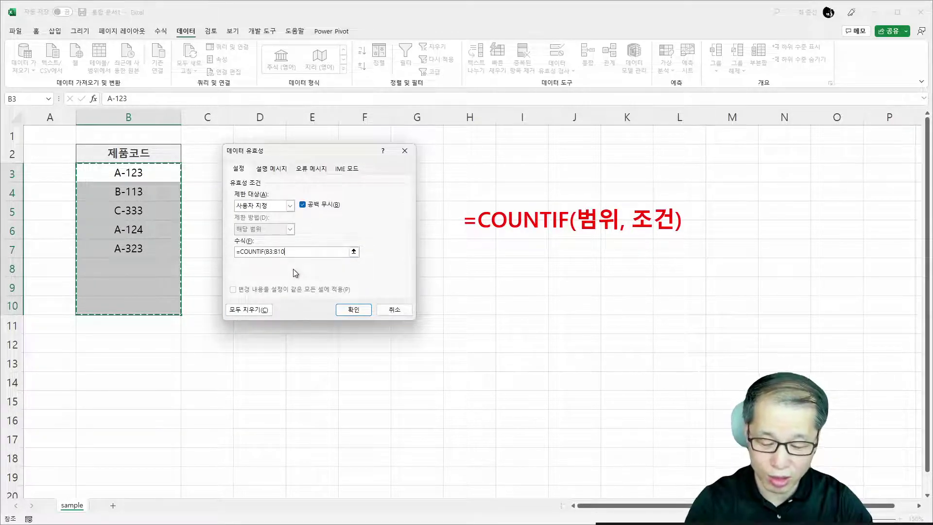
text(,)
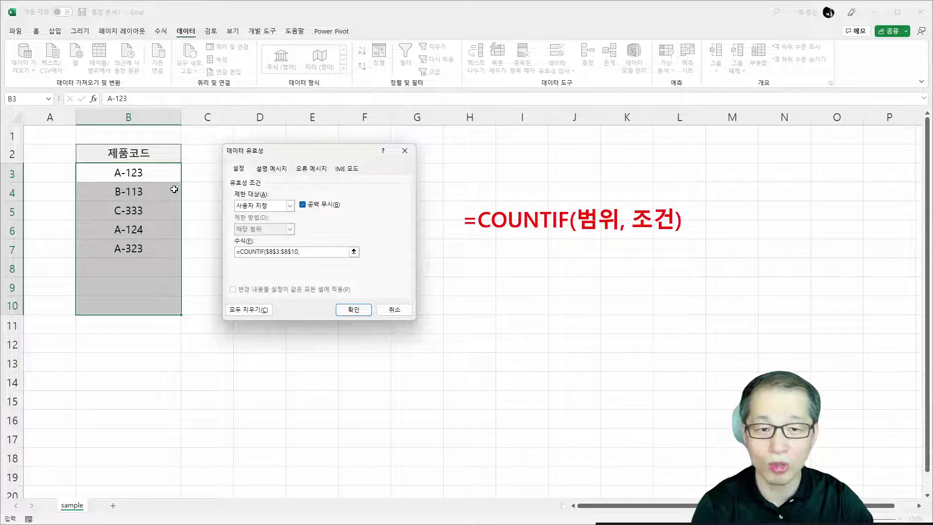
click(135, 169)
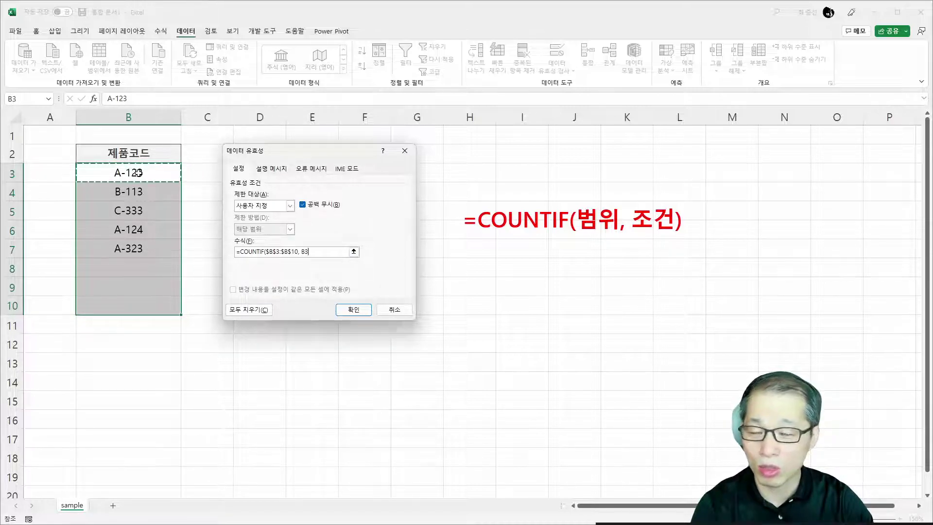
click(311, 252)
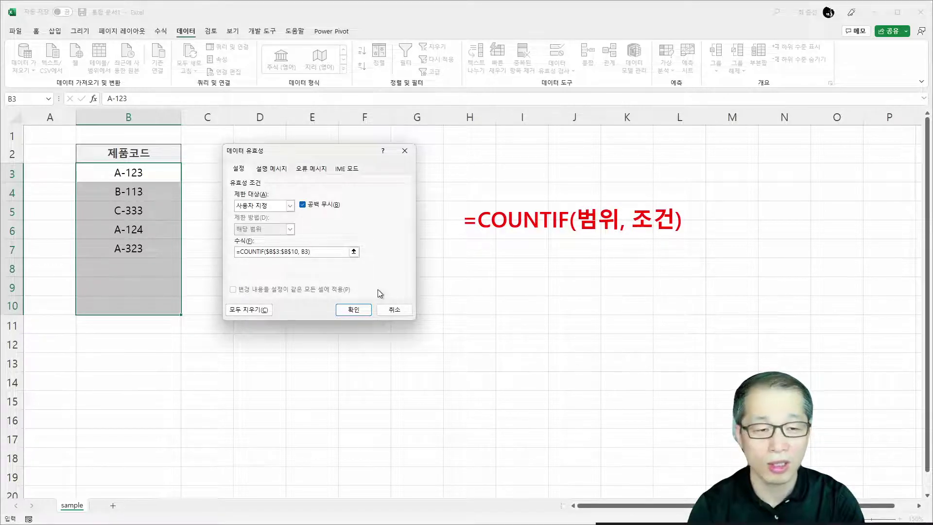
text(=1)
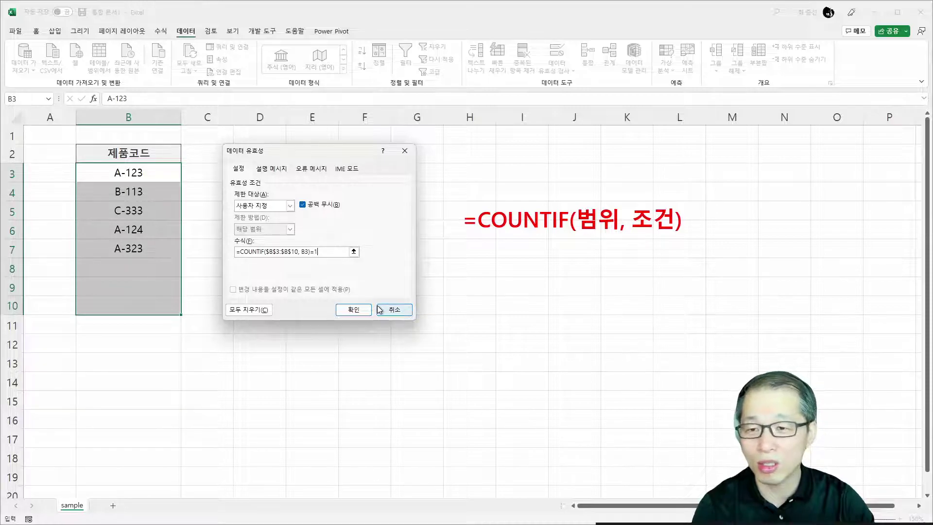
Set the title of the validation error message to 관리자.
click(303, 169)
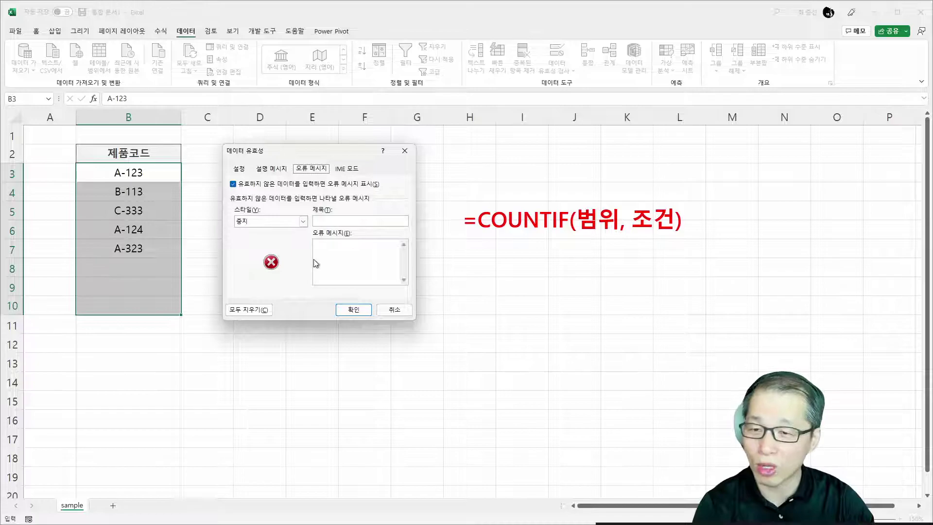
click(340, 223)
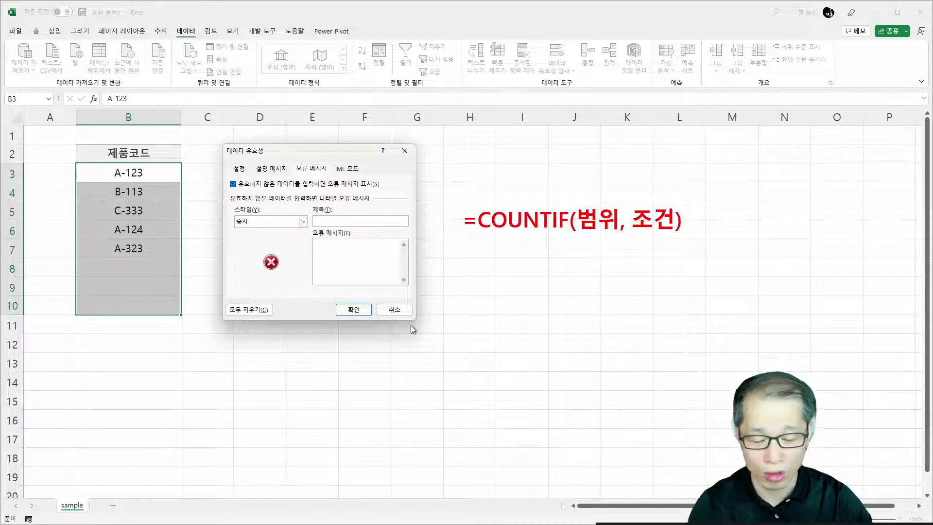
text(중복)
key(BackSpace)
key(BackSpace)
key(BackSpace)
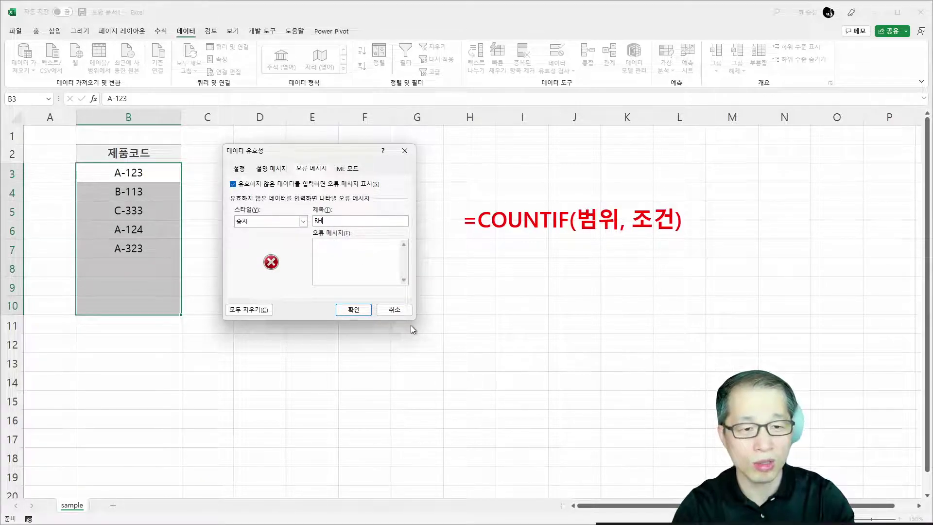
text(관리자)
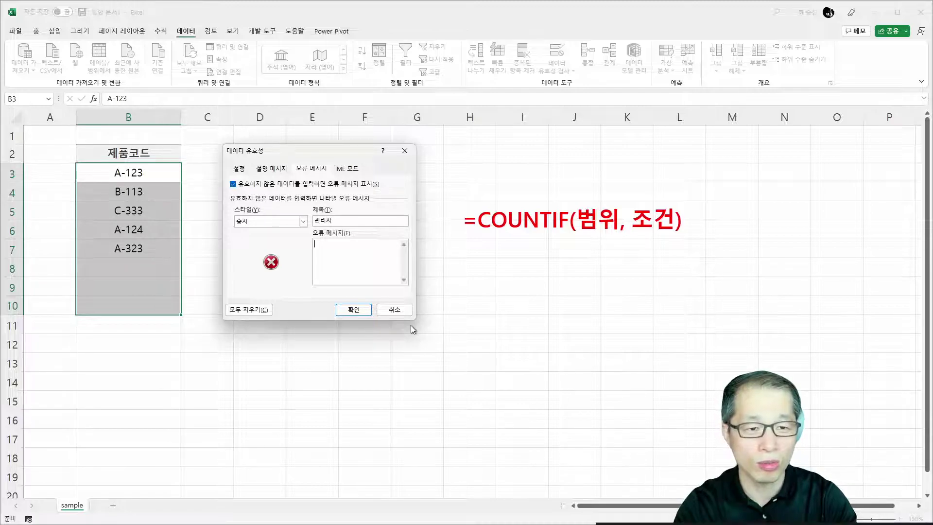
Set the error message text to "중복 데이터가 입력되었습니다." and apply the validation rule.
key(Tab)
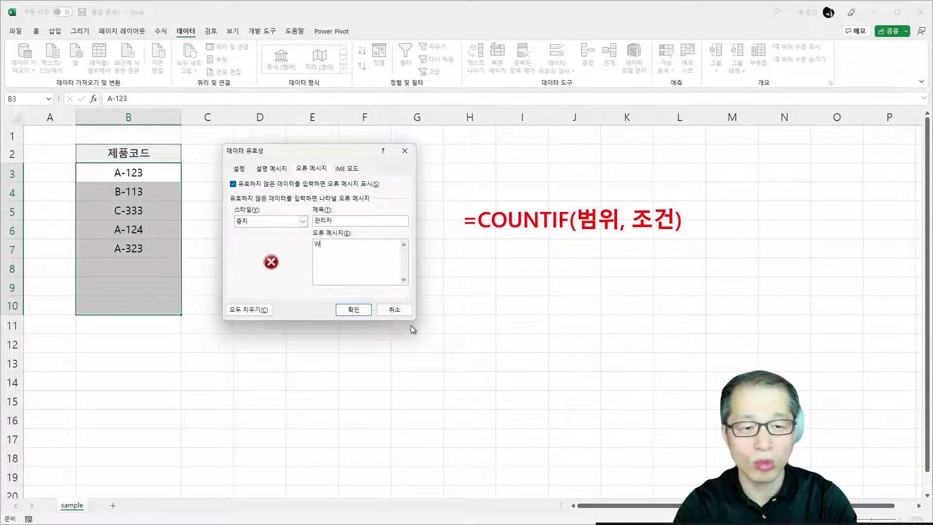
text(중복 )
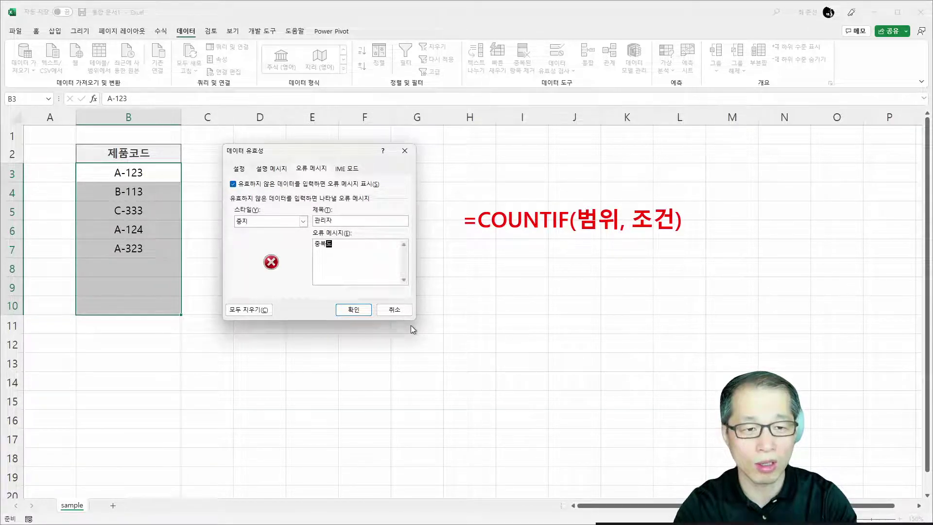
text(데이터가 입)
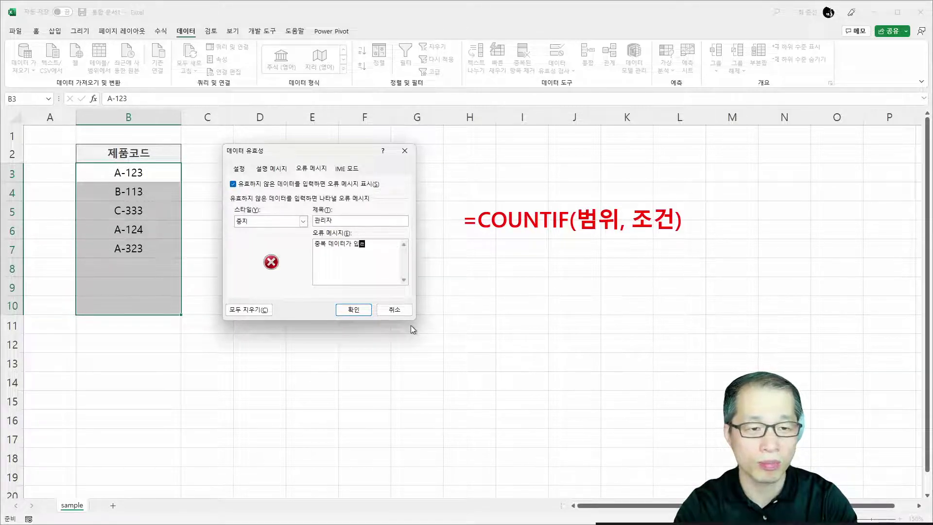
text(력되었습니다.)
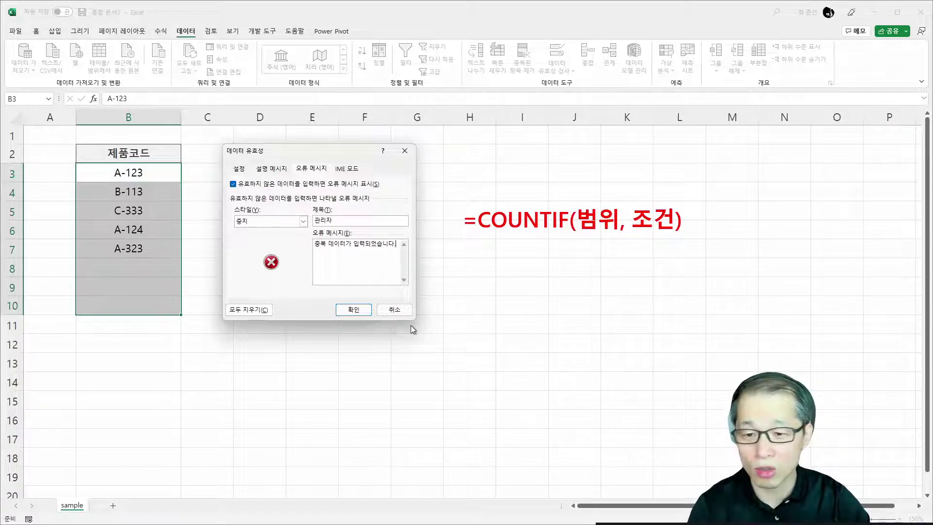
click(355, 312)
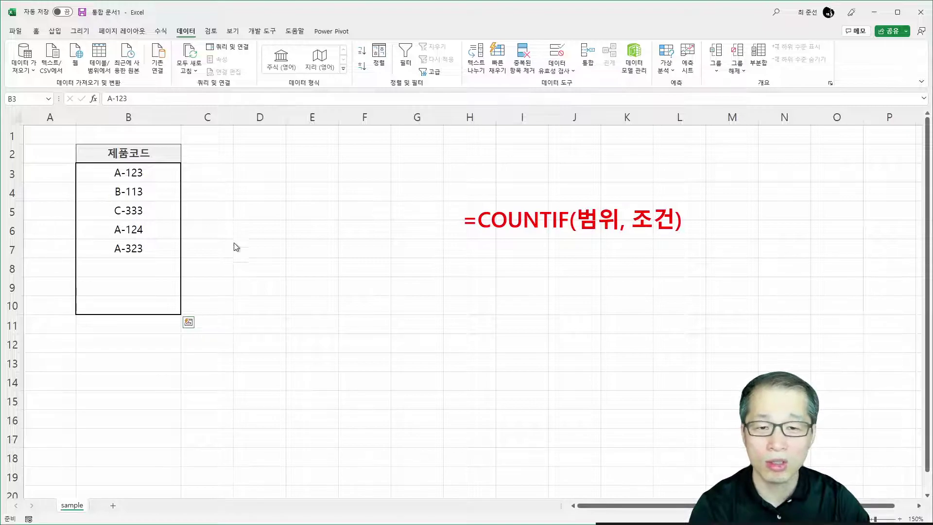
Try to enter the duplicate product code C-333 in B8, move the error alert beside the table and choose to retry.
key(ctrl+shift+Down)
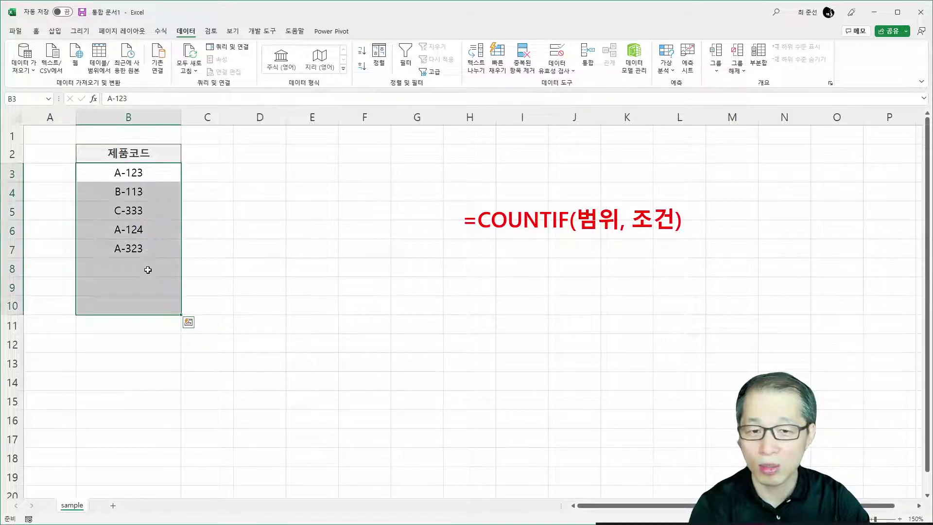
click(147, 270)
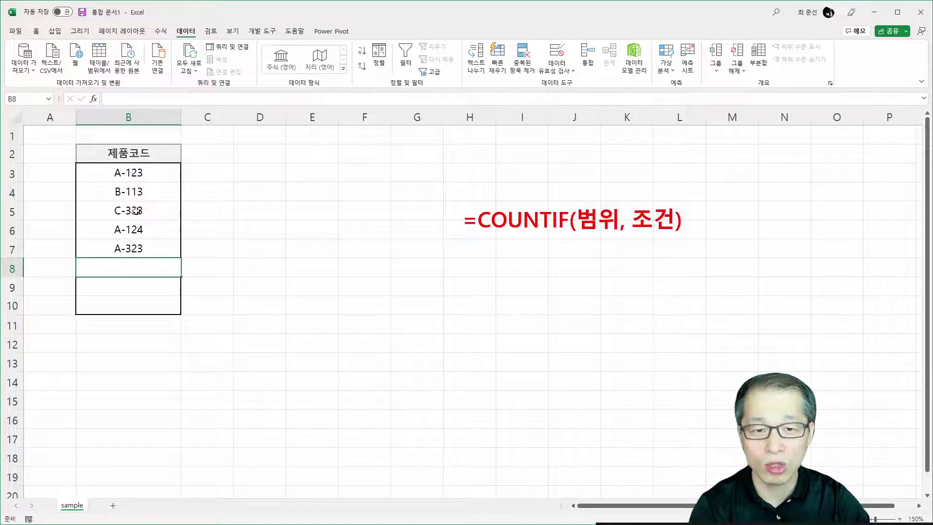
click(143, 214)
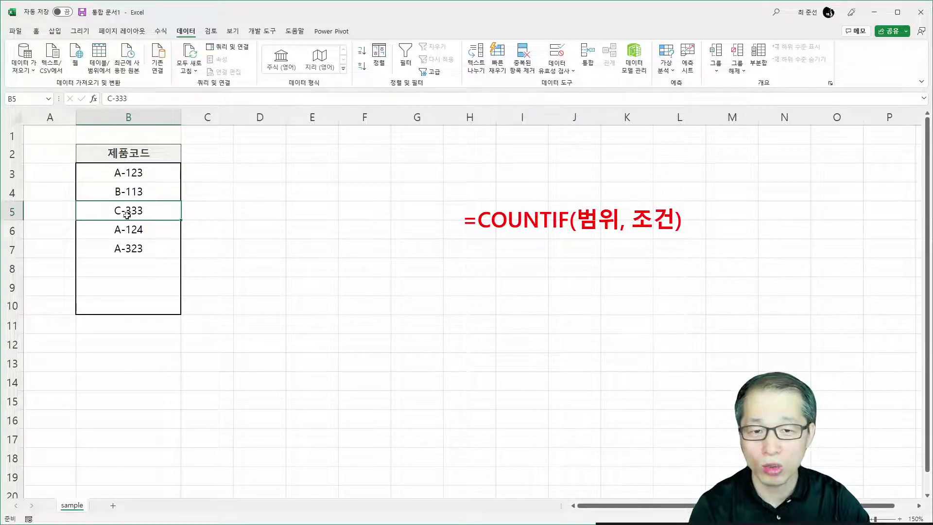
click(134, 272)
text(ㅊ)
key(Hangul)
key(BackSpace)
text(C-333)
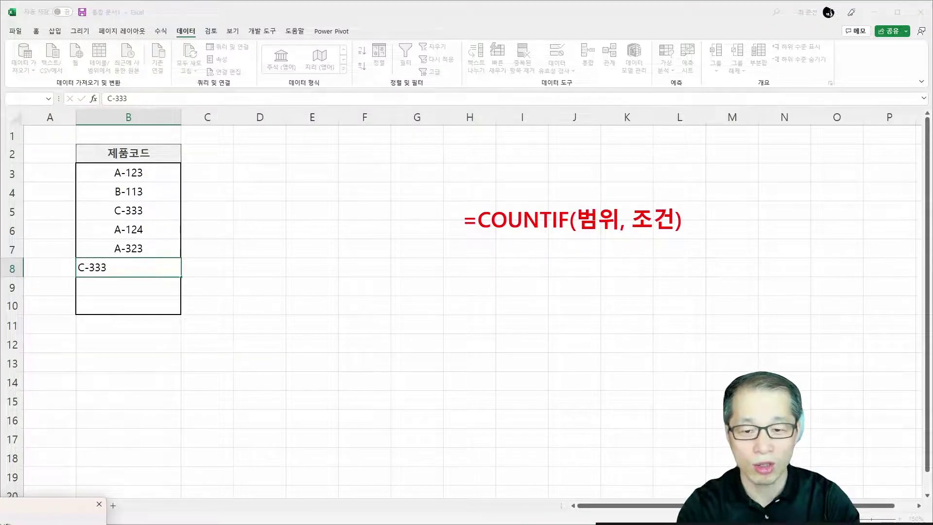
key(Return)
drag(277, 335, 317, 176)
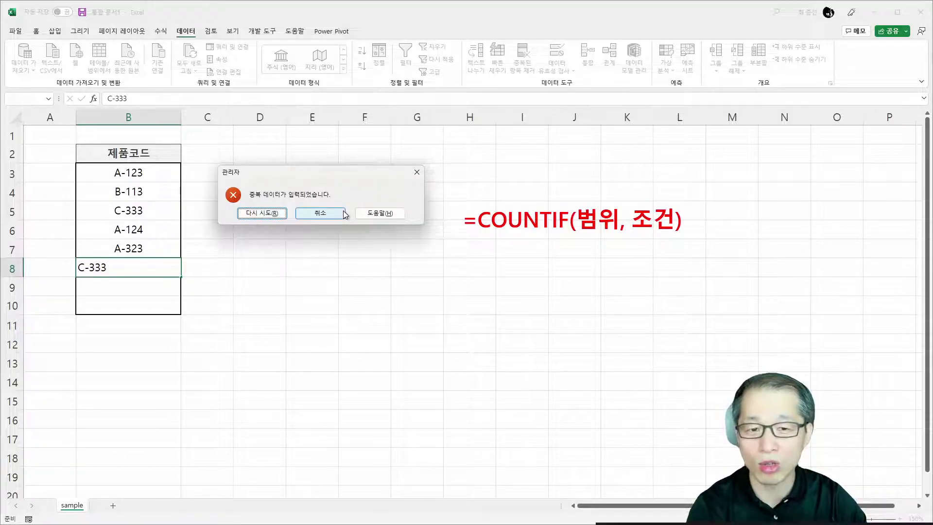
click(266, 214)
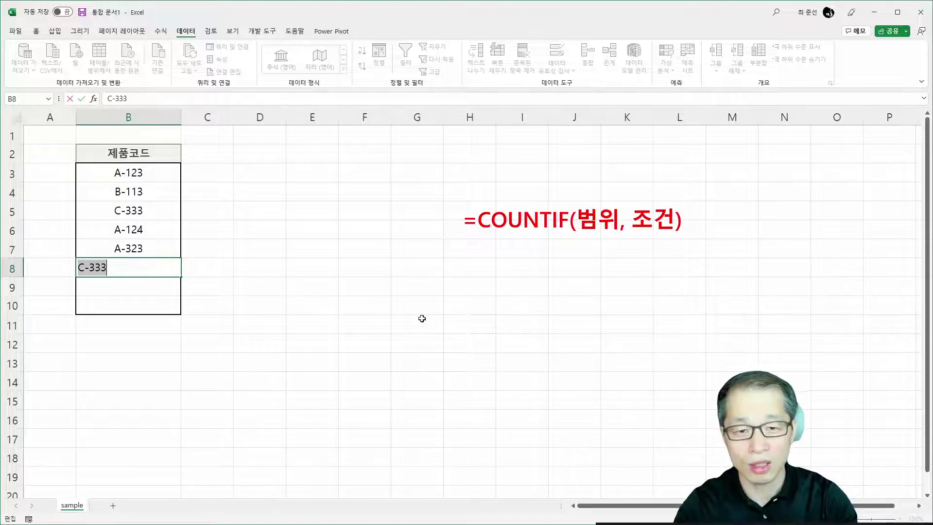
Change the product code entry in B8 to C-334.
key(End)
key(BackSpace)
text(4)
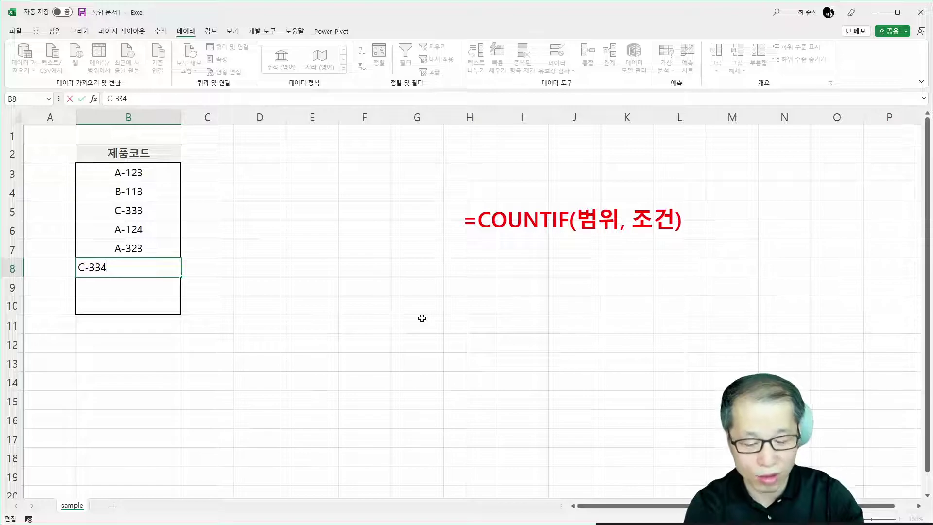
key(Return)
Center the product code in B8 horizontally.
click(203, 265)
click(163, 270)
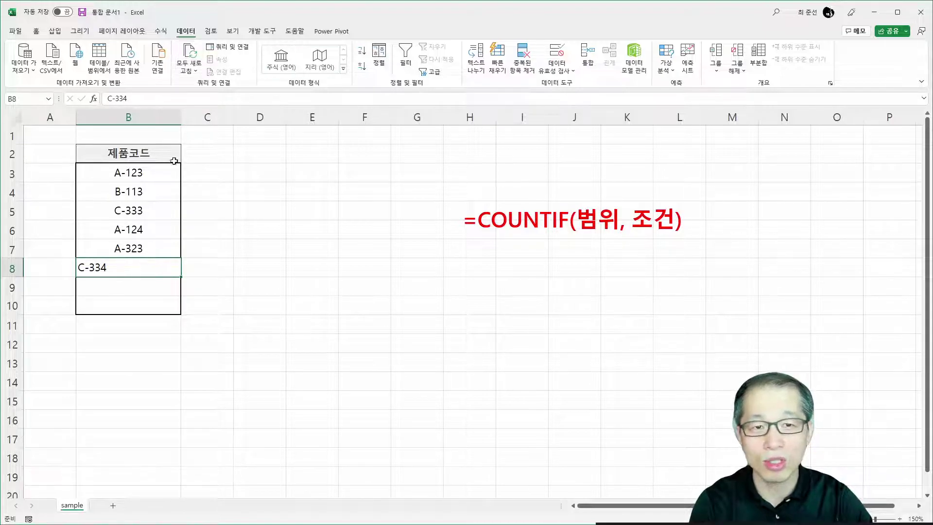
click(36, 31)
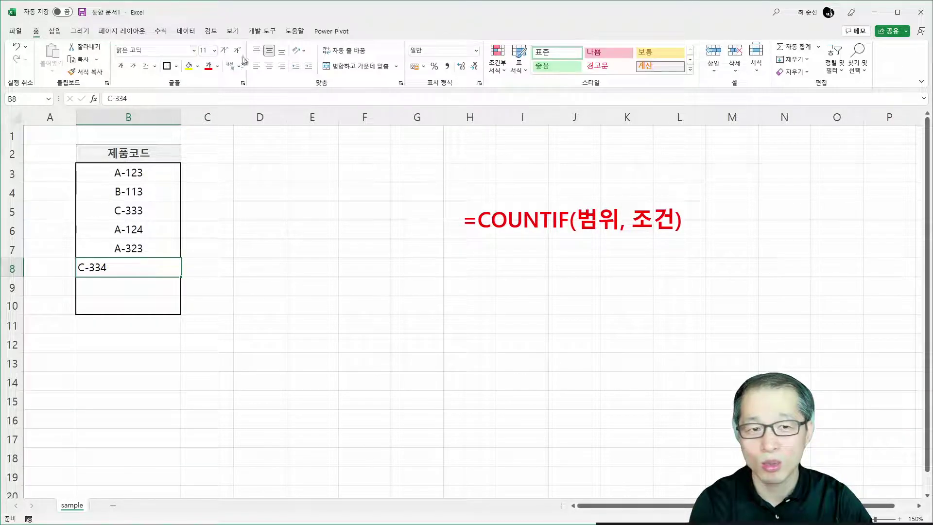
click(272, 66)
click(278, 208)
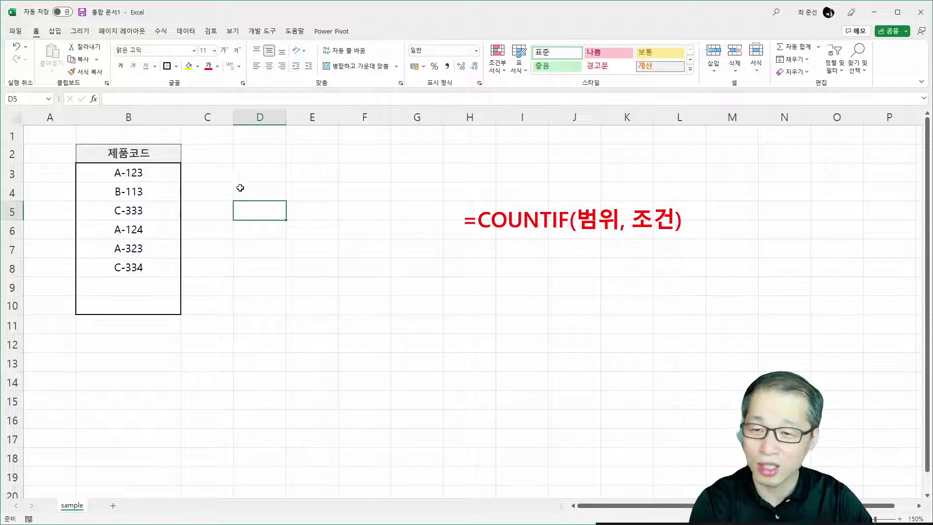
Enter the code C-333 in cell F3, outside the validated range.
click(364, 175)
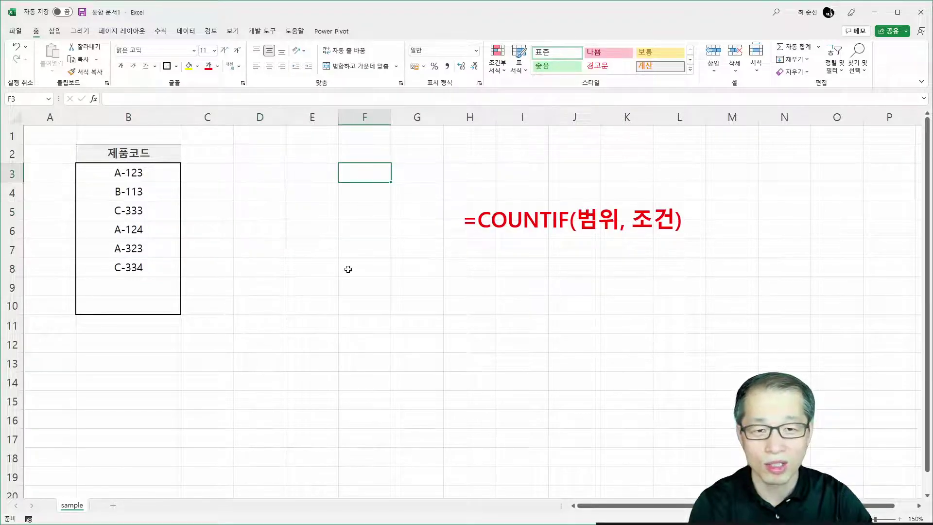
text(C-343)
key(BackSpace)
key(BackSpace)
text(33)
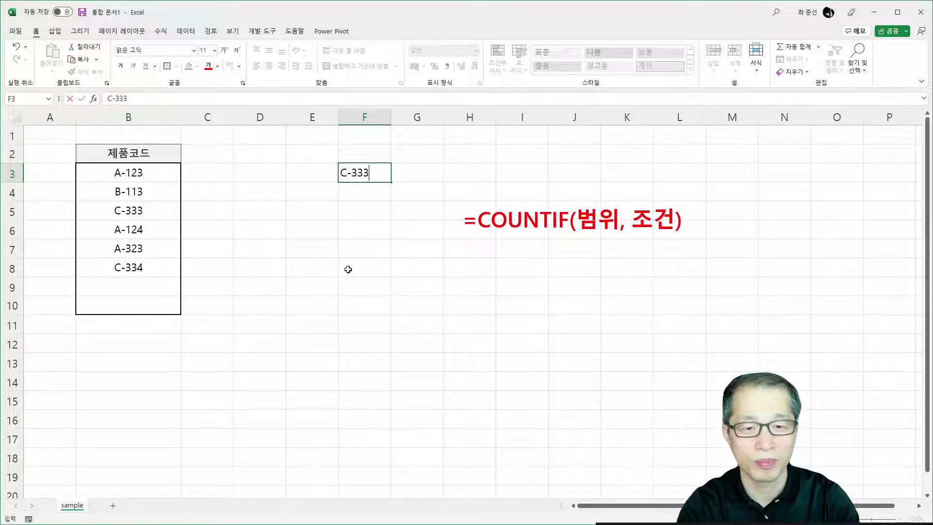
key(Return)
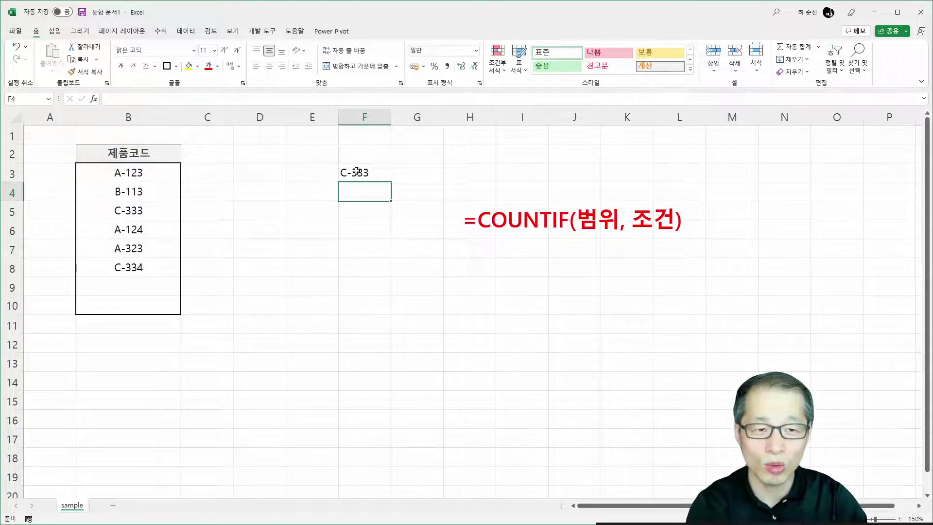
Copy the code in F3 into B9 to test the duplicate check against pasted data, and clear B9 again.
click(357, 172)
click(78, 59)
click(144, 294)
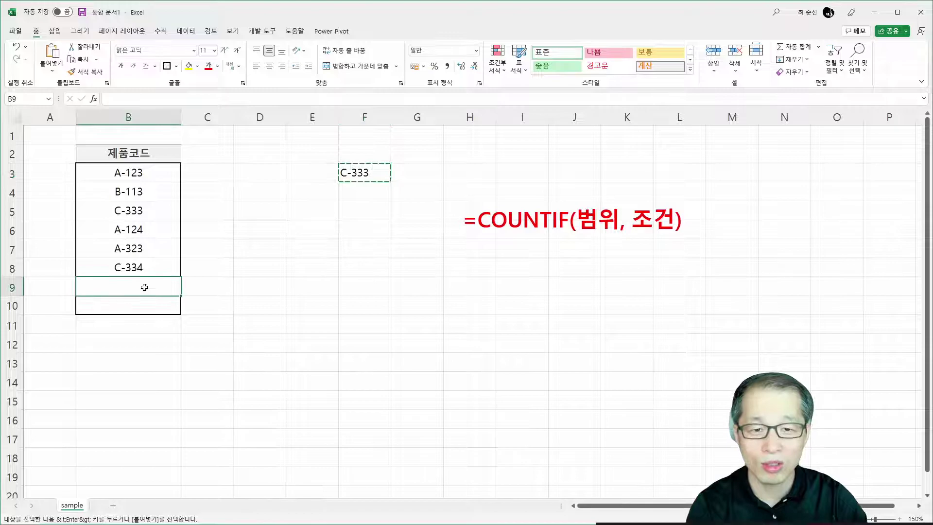
click(51, 54)
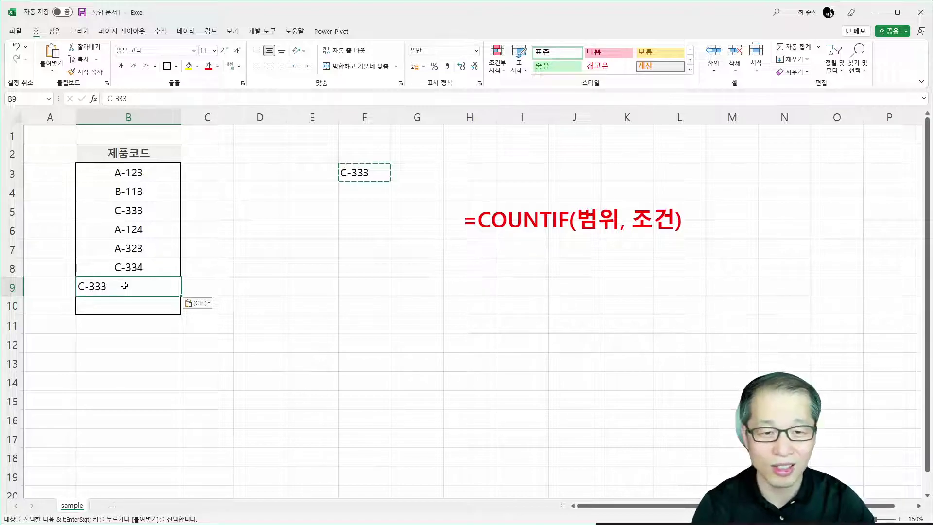
key(Delete)
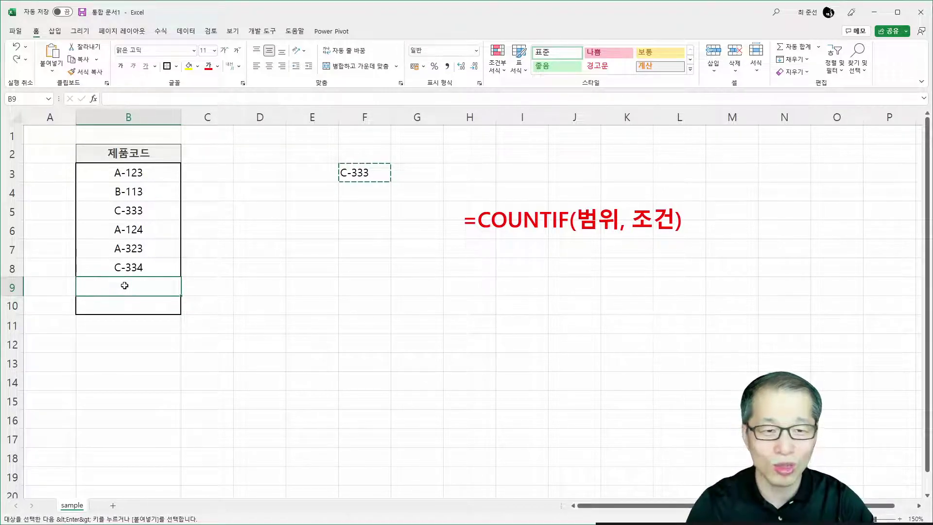
Clear all data validation settings from the product code range B3:B10.
click(365, 174)
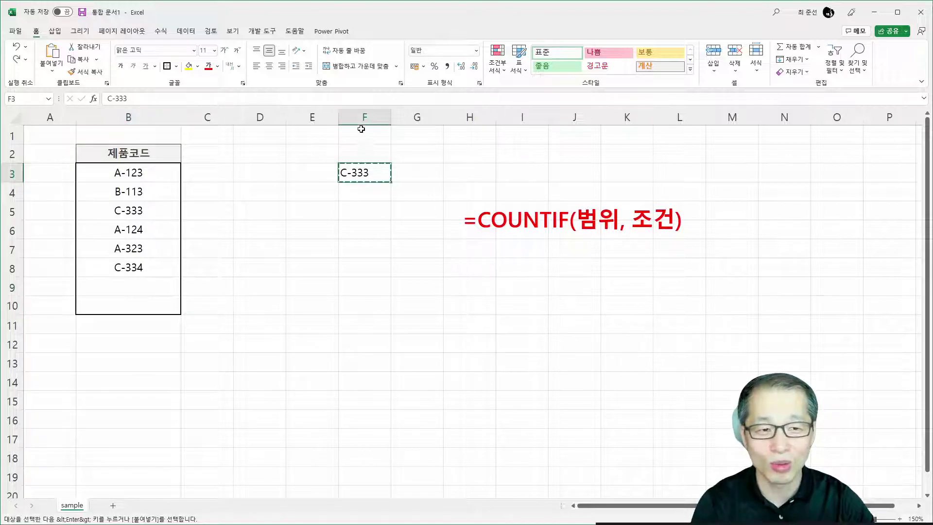
click(124, 266)
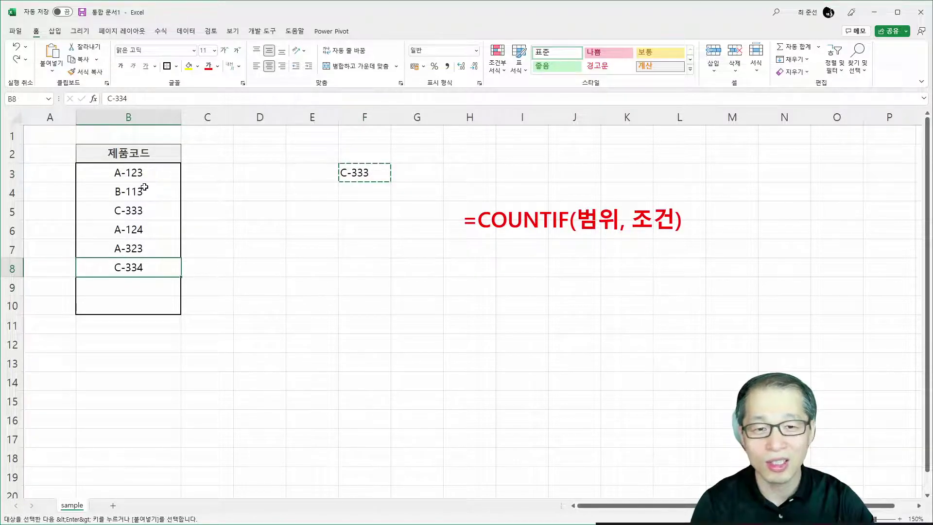
drag(145, 181, 139, 300)
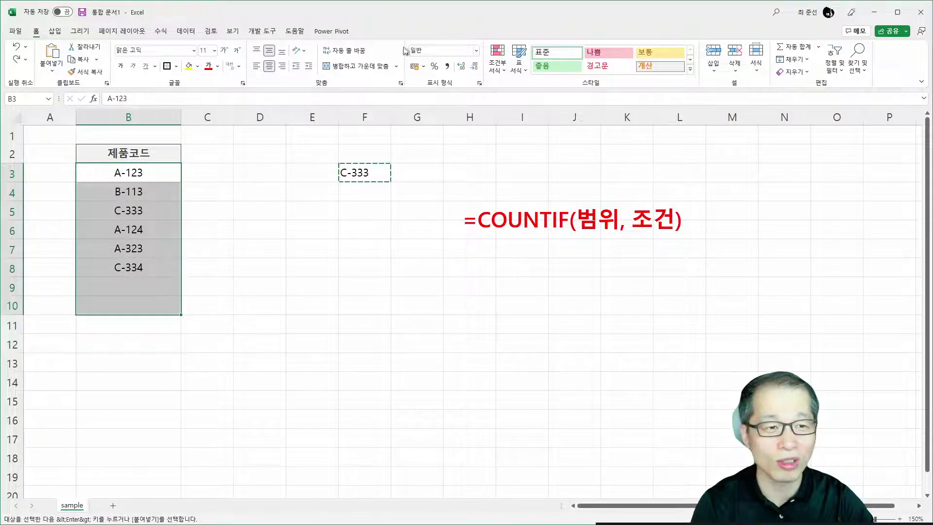
click(187, 31)
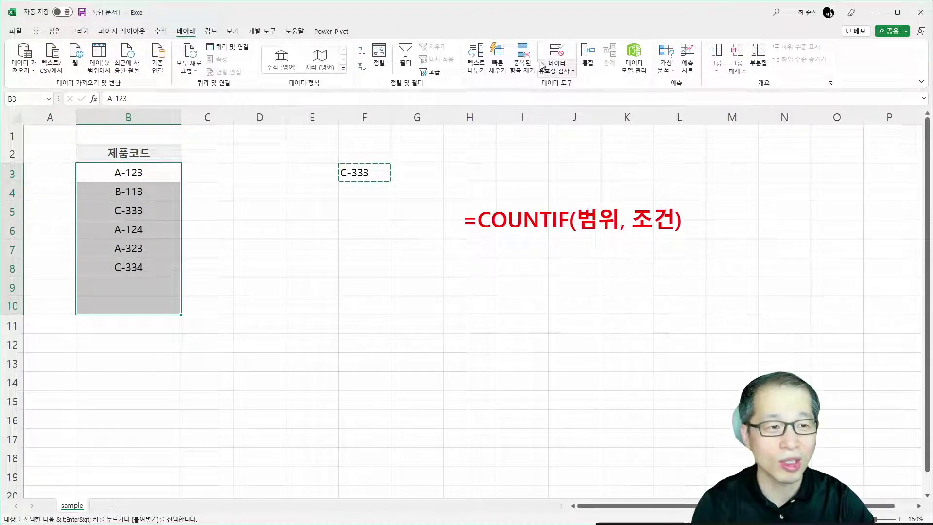
click(559, 54)
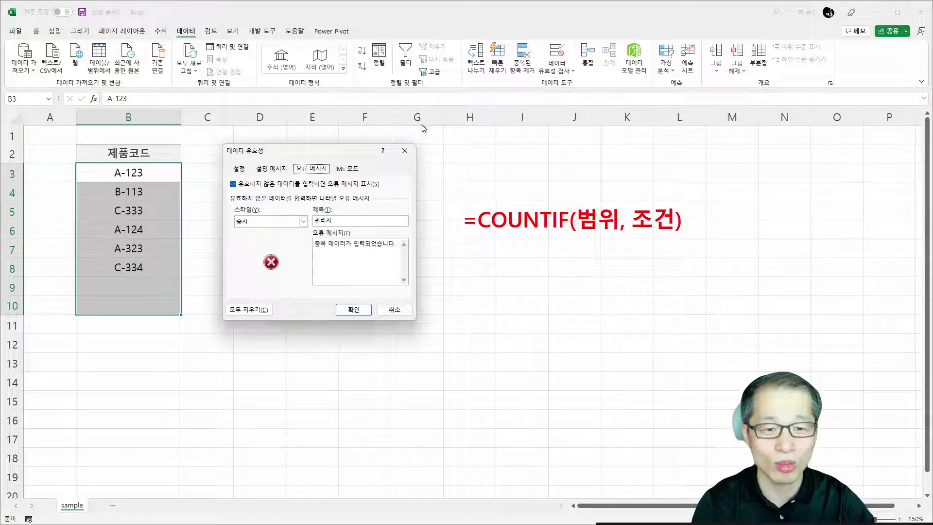
click(250, 310)
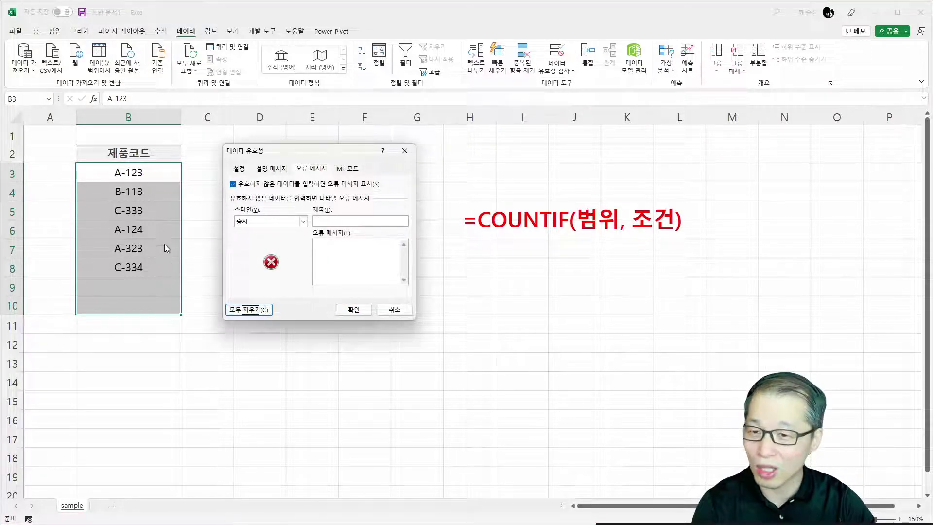
click(354, 310)
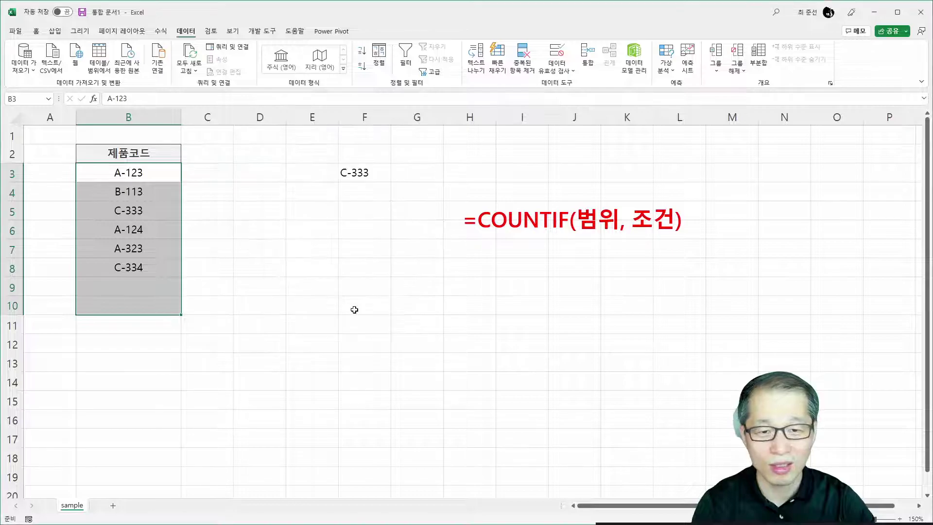
Start a Duplicate Values conditional formatting rule for the product code range B3:B10.
click(156, 174)
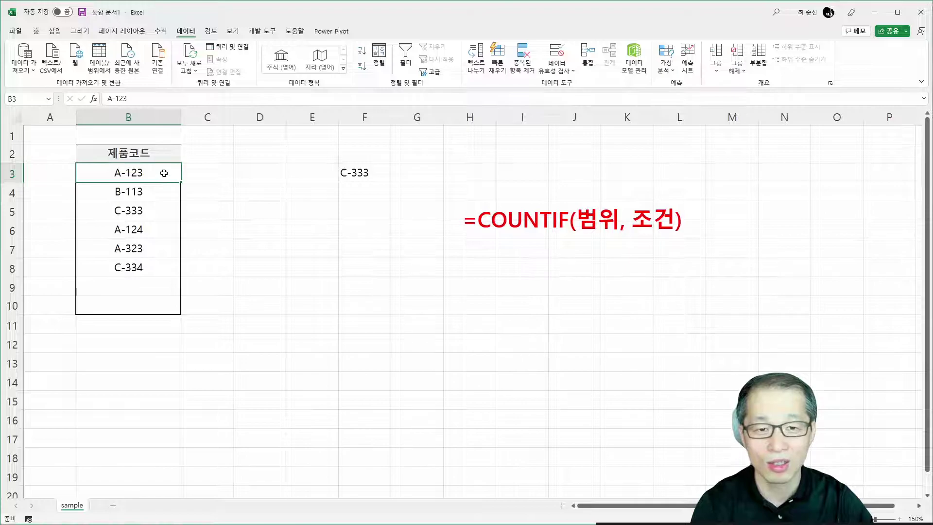
drag(164, 175, 161, 298)
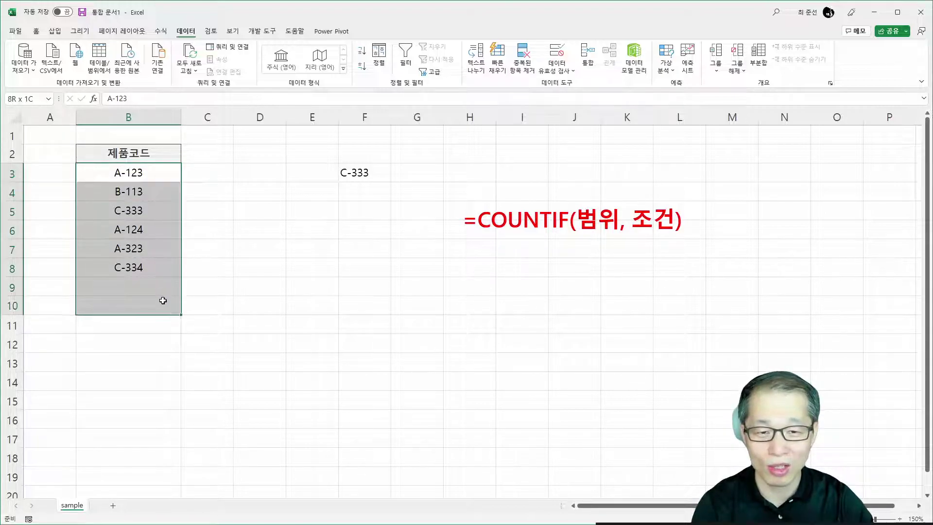
click(37, 31)
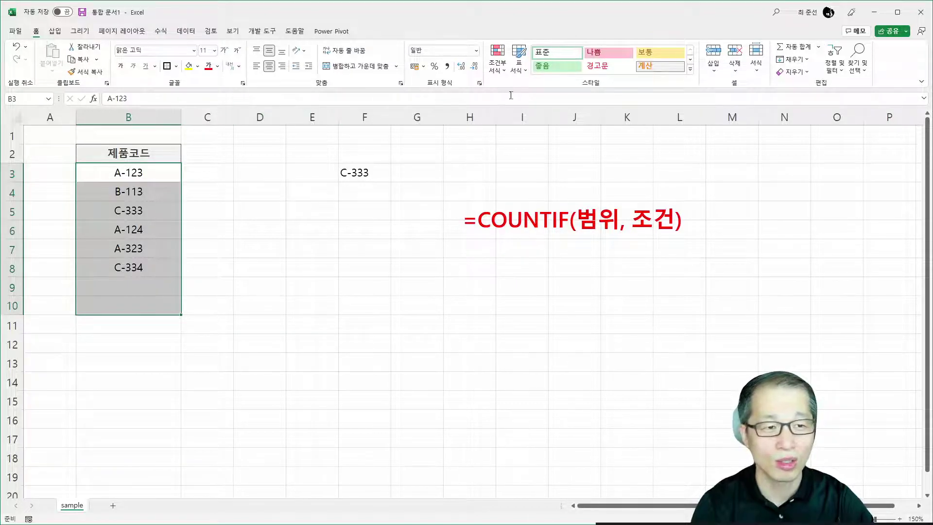
click(501, 68)
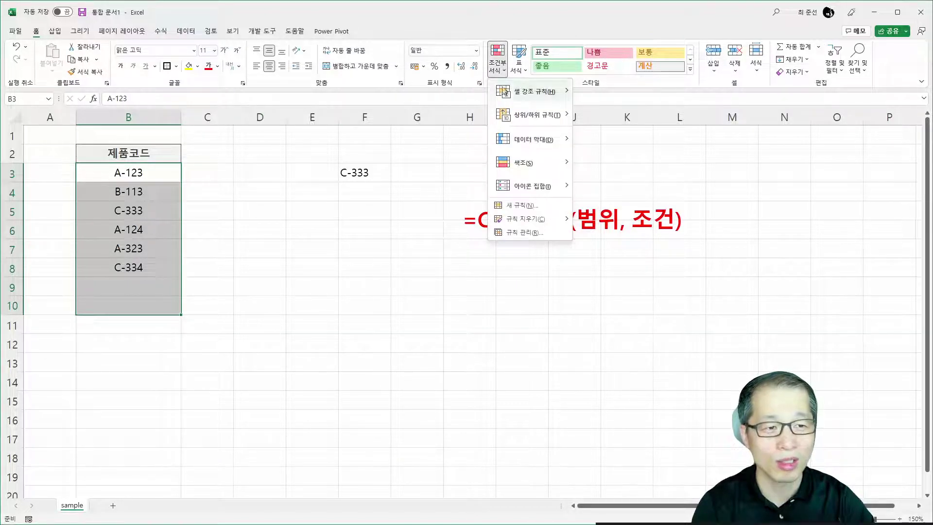
mouse_move(506, 93)
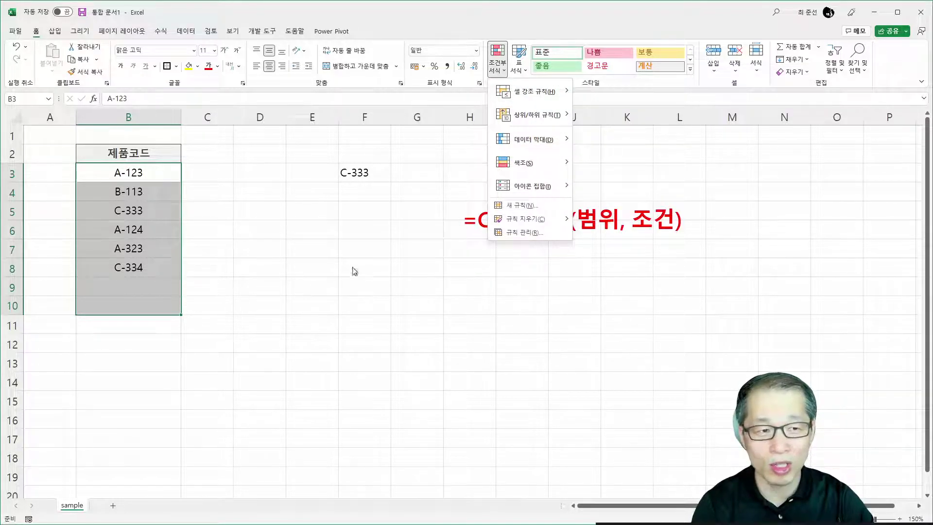
mouse_move(534, 92)
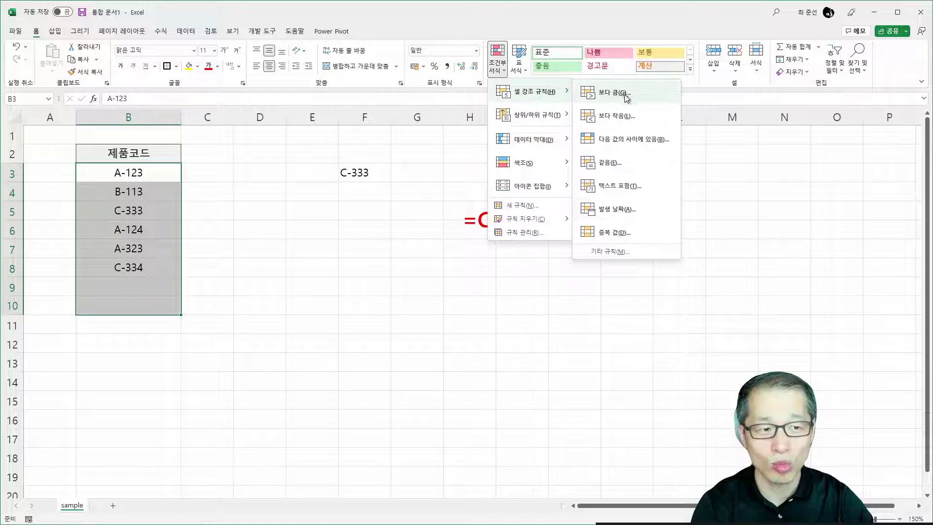
click(615, 233)
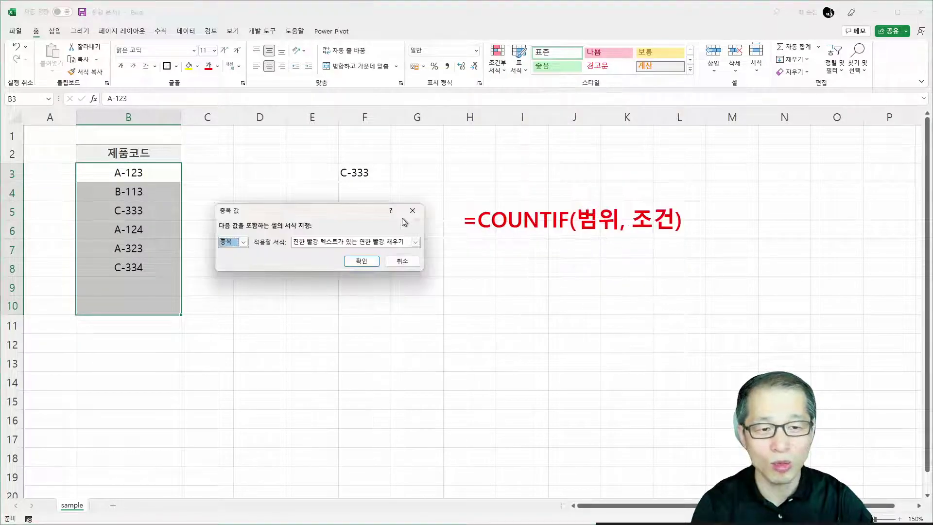
click(313, 243)
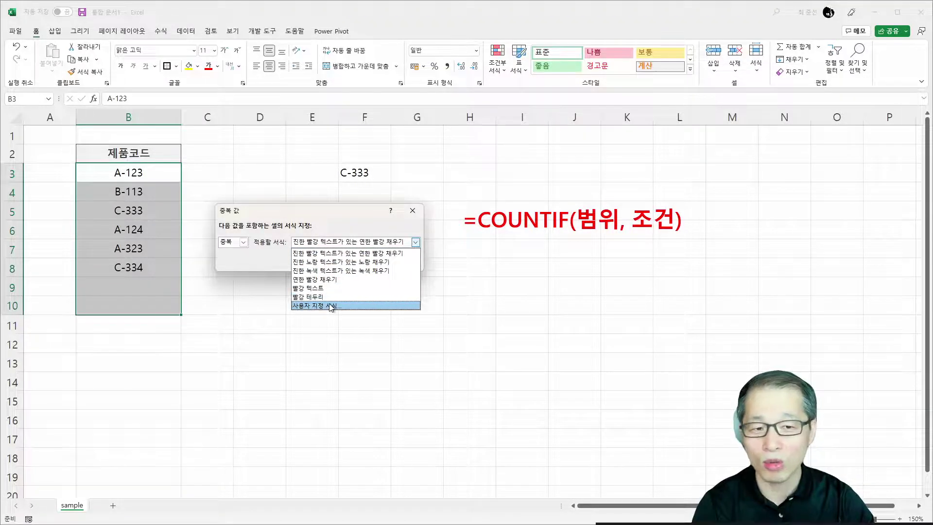
click(330, 306)
drag(332, 100, 617, 157)
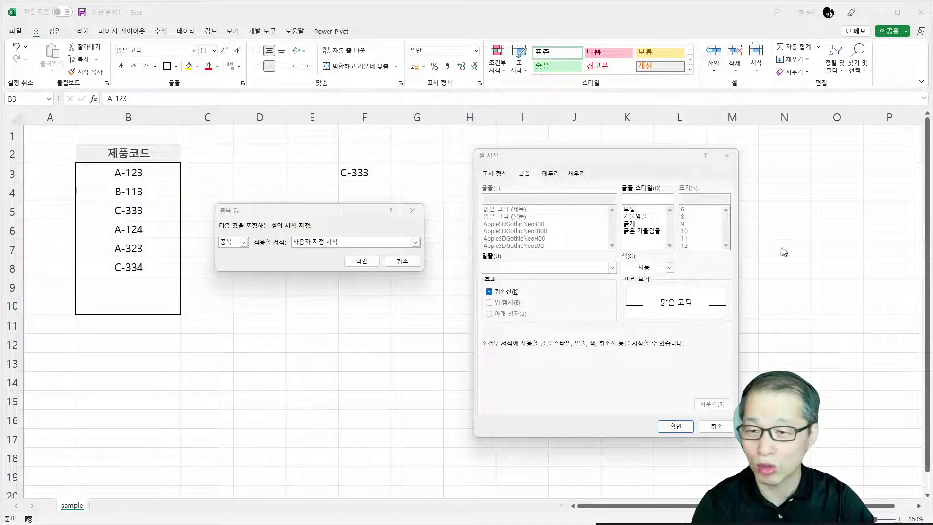
click(580, 173)
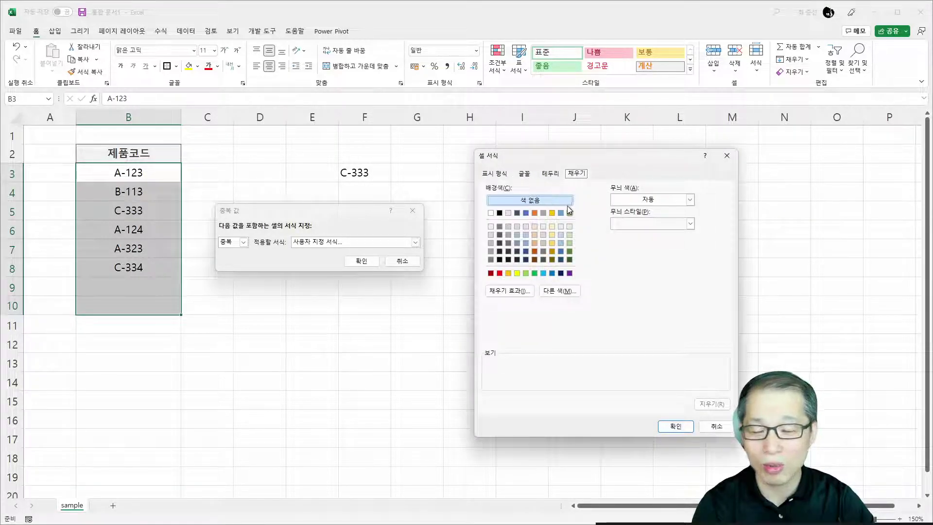
click(524, 173)
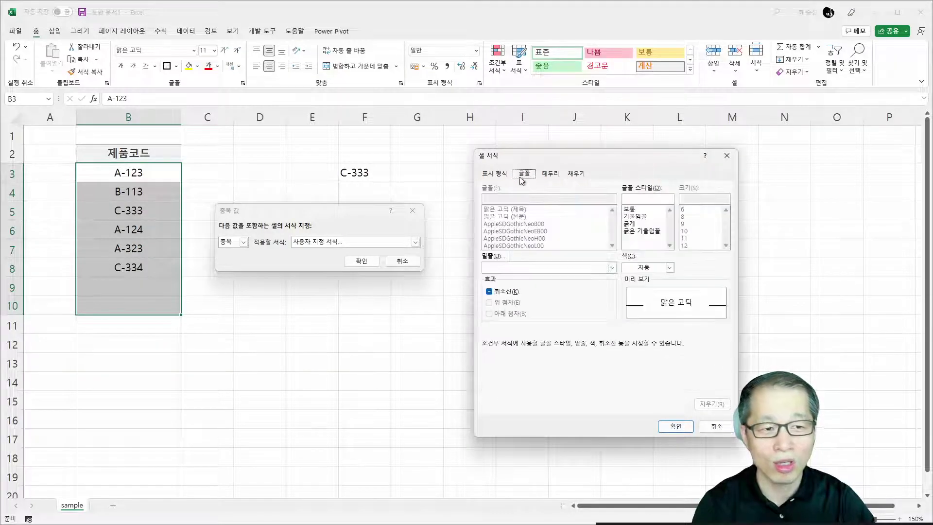
click(717, 427)
Apply the duplicate values rule with the light red fill and dark red text format.
click(415, 242)
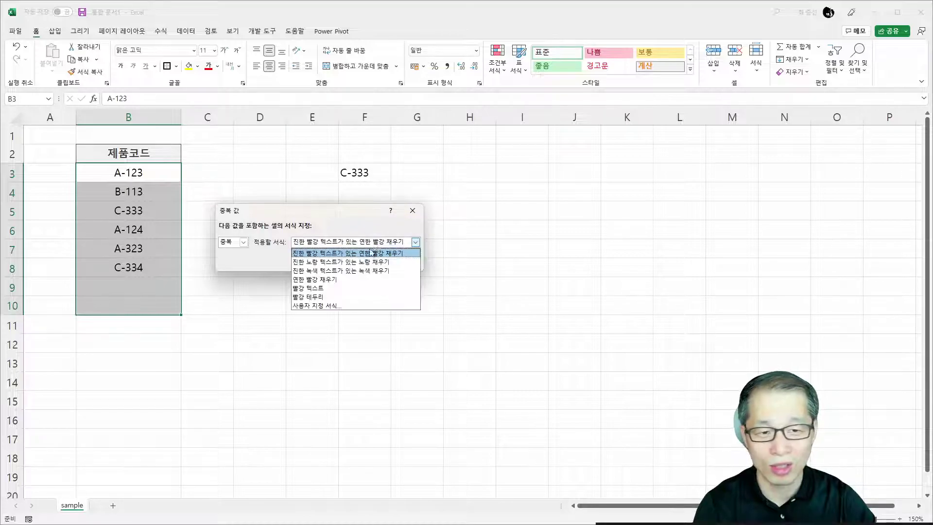
click(360, 254)
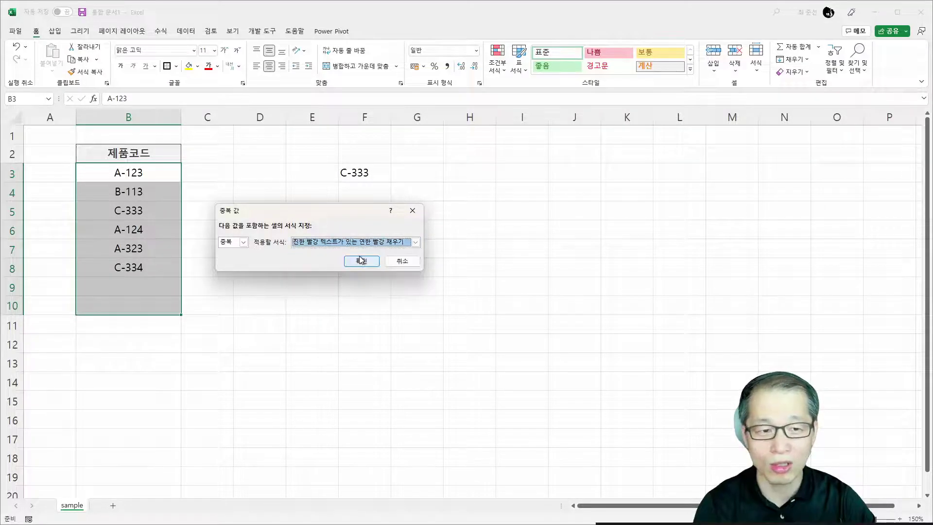
click(361, 262)
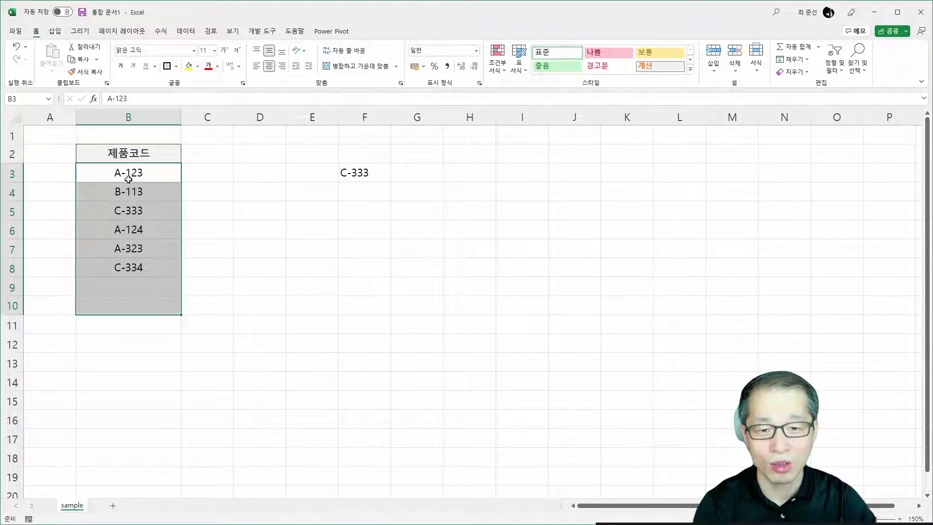
Change the code in B8 to C-333 to test the duplicate highlighting, and set it back to C-334.
double_click(146, 269)
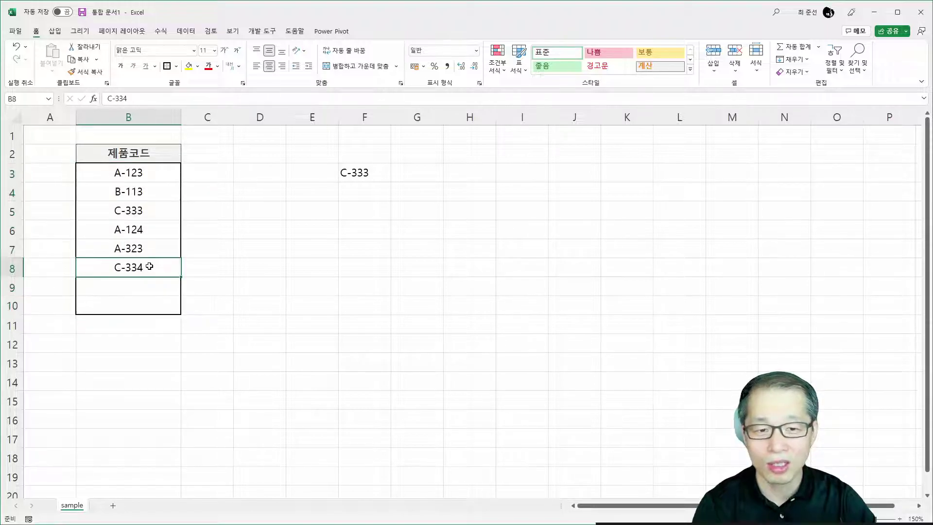
key(BackSpace)
text(3)
key(Return)
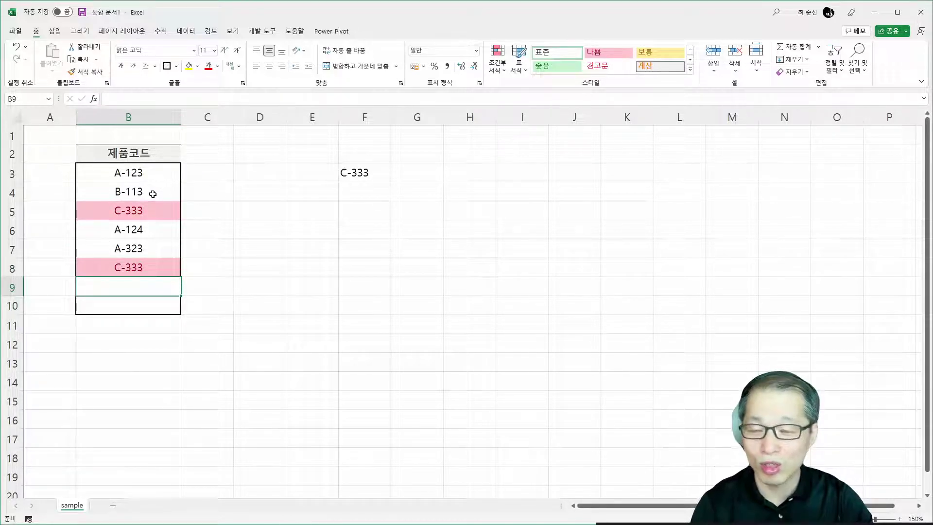
double_click(140, 266)
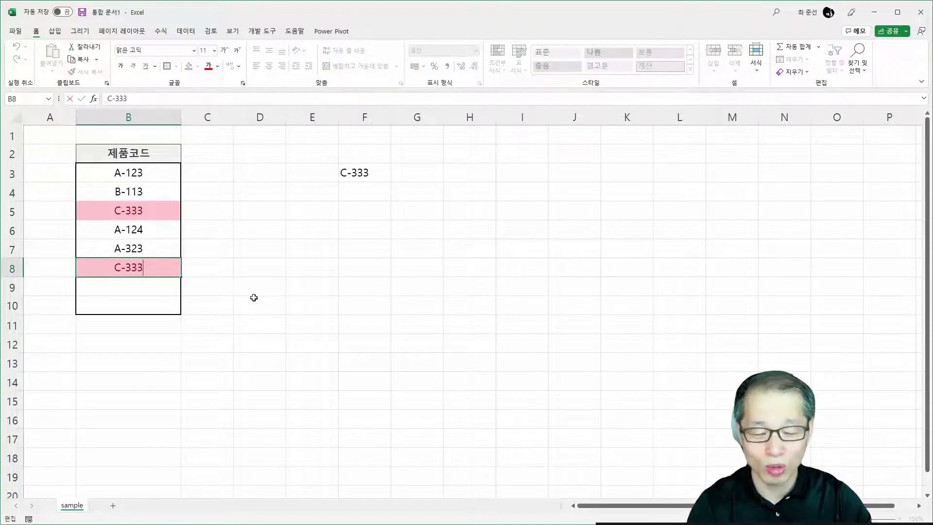
key(BackSpace)
text(4)
key(Return)
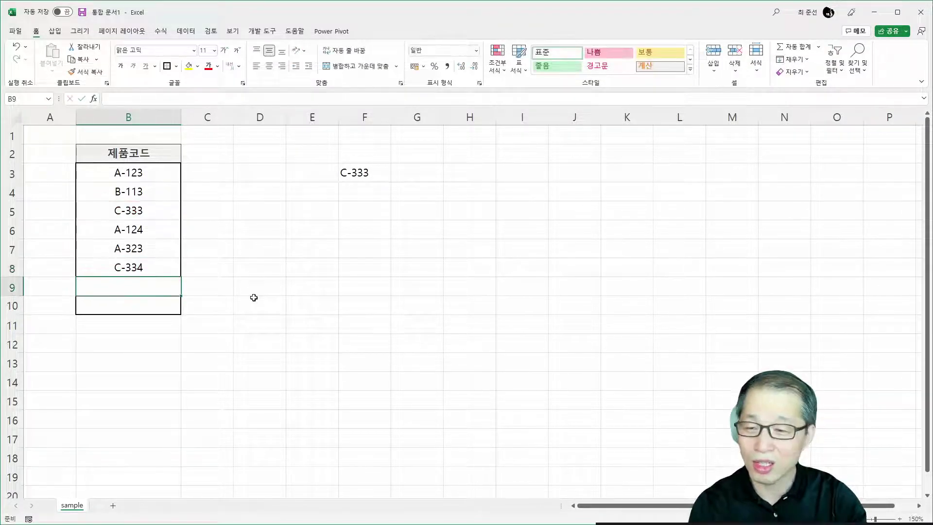
Copy the code in F3 into B9 to test the duplicate highlighting against pasted data, and undo the paste.
click(355, 171)
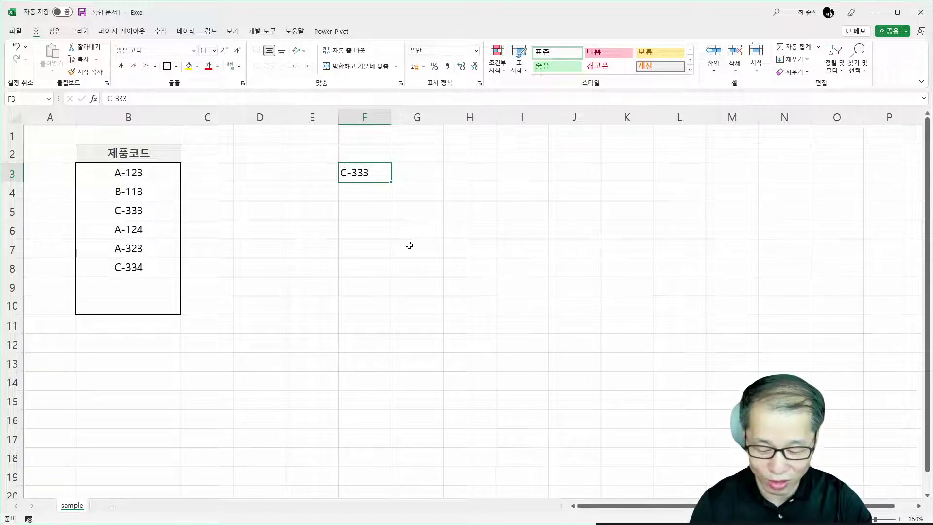
key(ctrl+c)
click(148, 289)
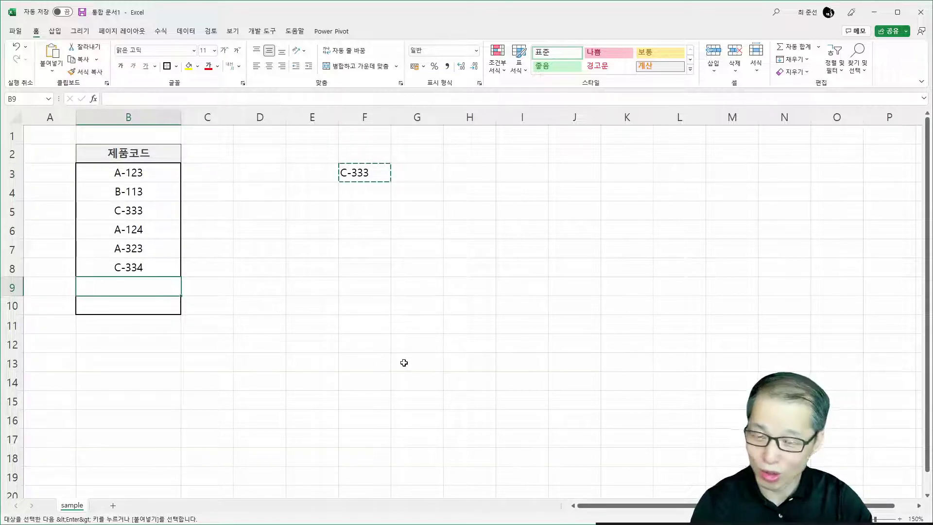
key(ctrl+v)
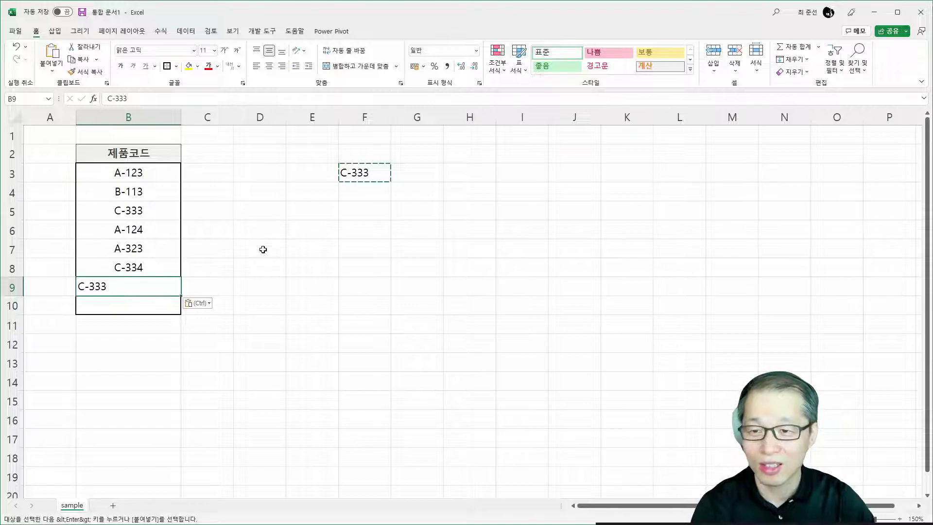
click(148, 185)
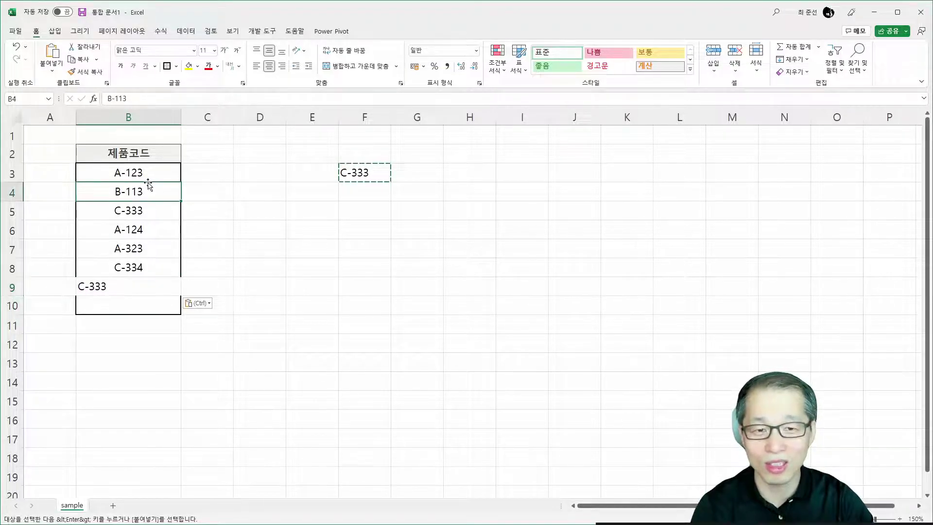
click(148, 175)
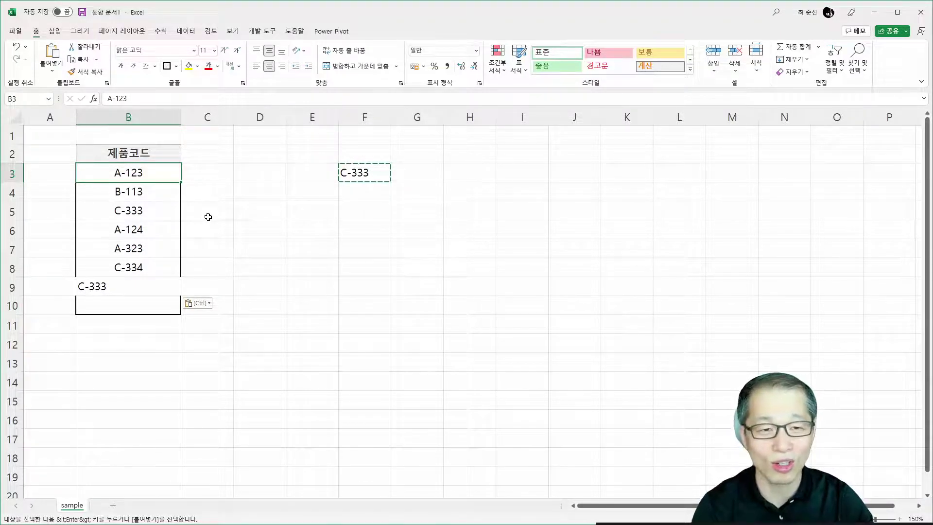
key(ctrl+z)
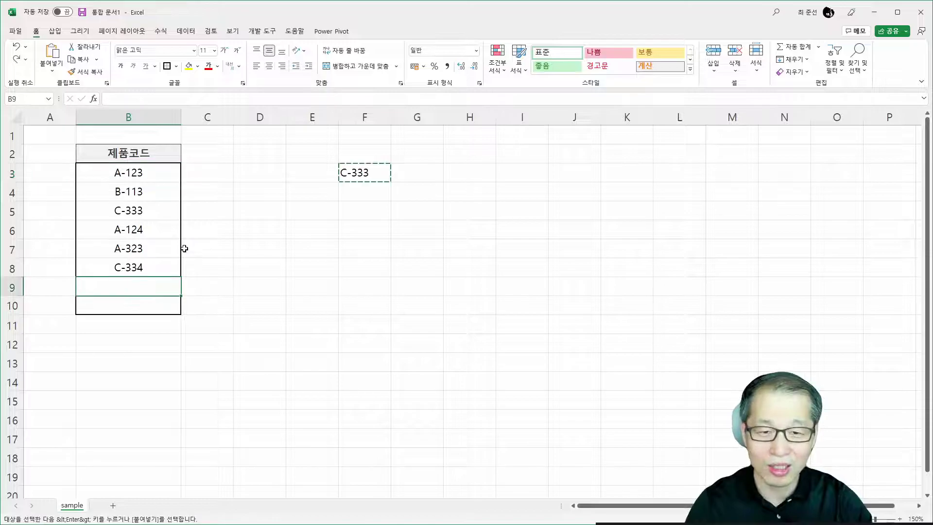
Remove the test code C-333 in column F from the sheet.
click(256, 218)
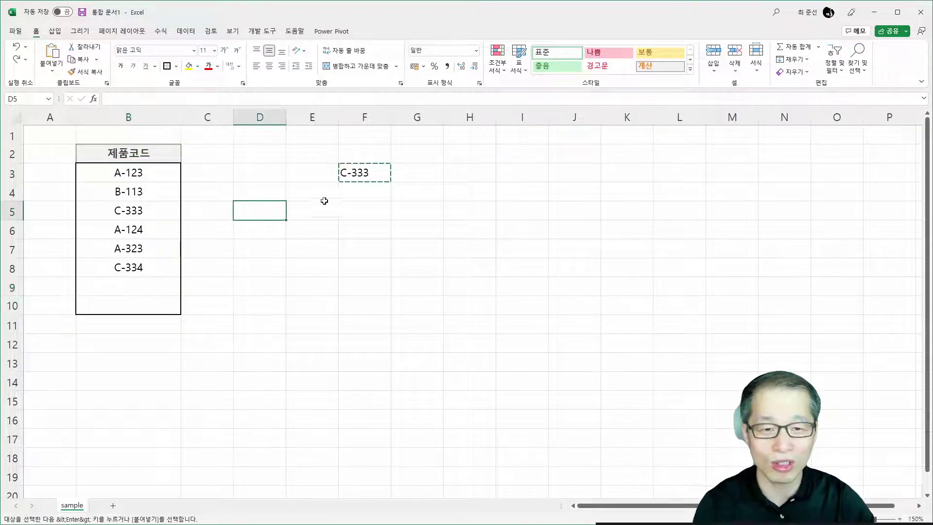
right_click(365, 119)
click(422, 227)
click(166, 172)
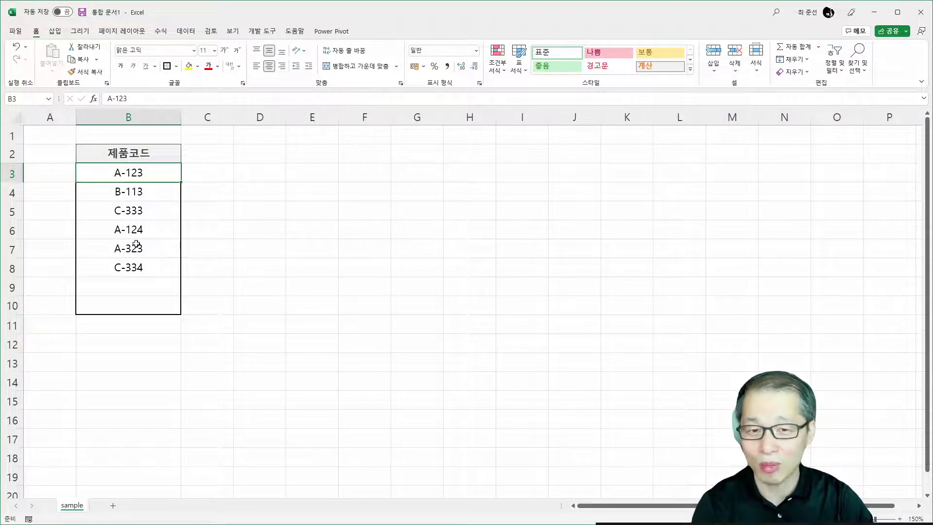
right_click(80, 508)
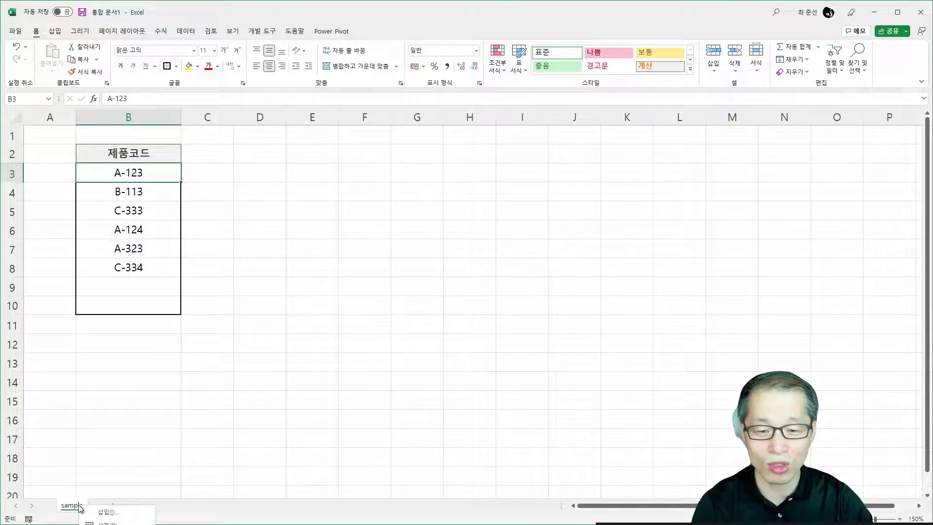
key(Escape)
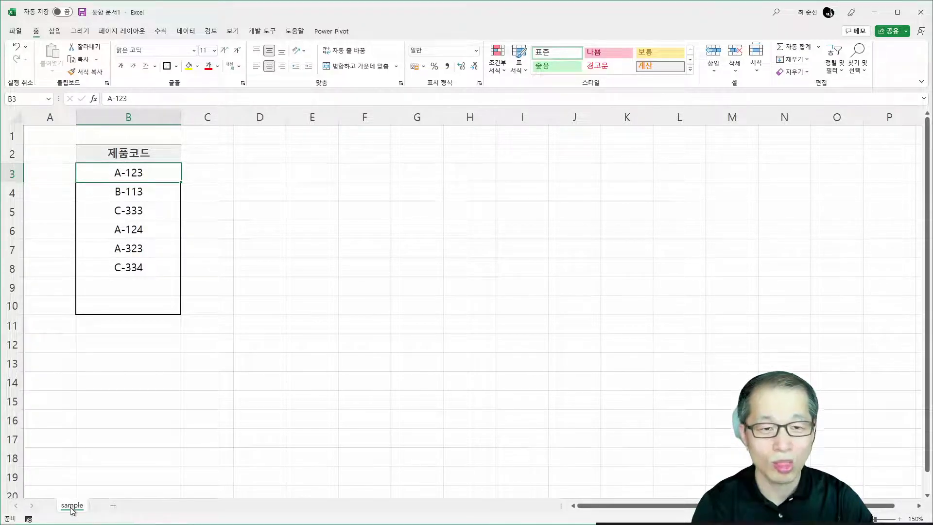
Open the Visual Basic editor with the code window of the sample sheet.
click(272, 33)
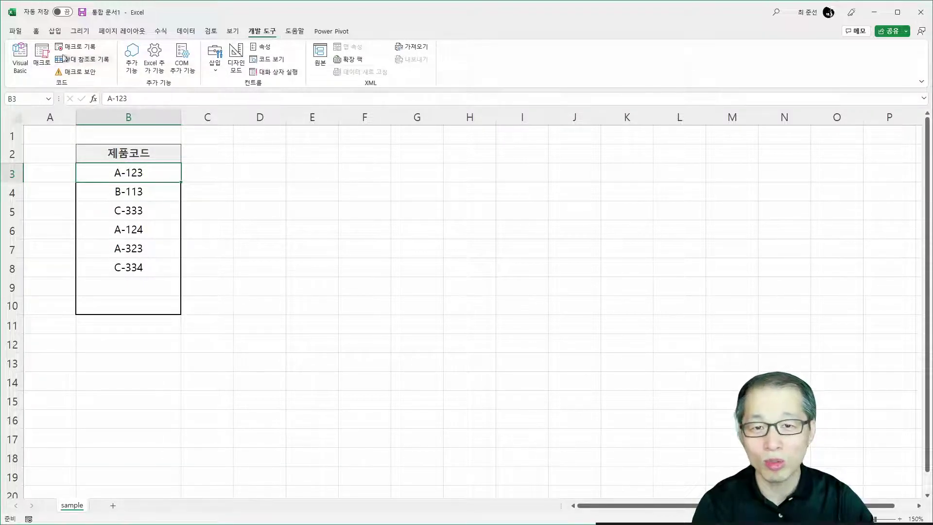
click(21, 63)
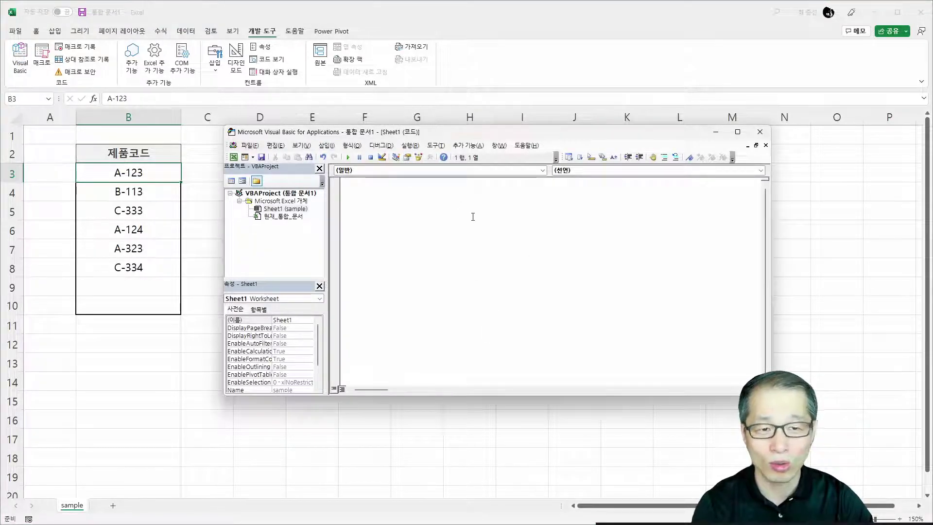
drag(462, 394, 457, 445)
click(293, 210)
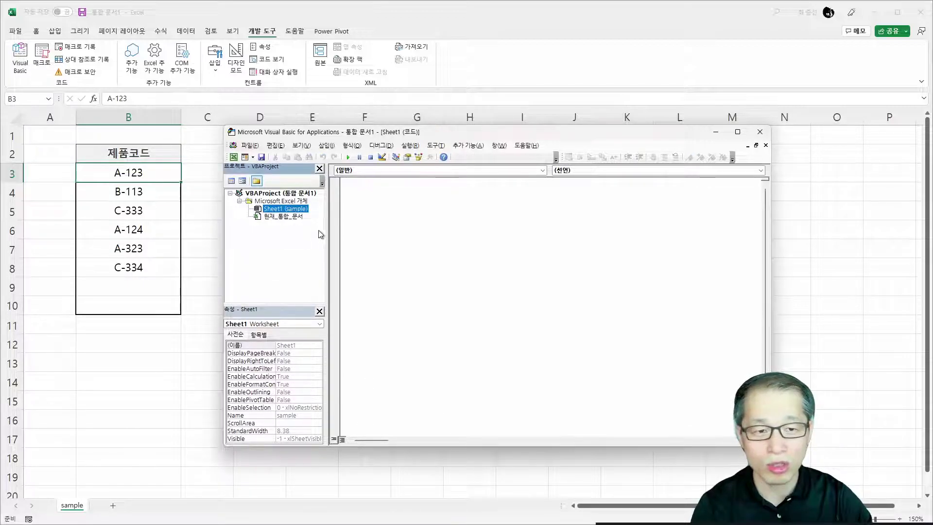
double_click(305, 210)
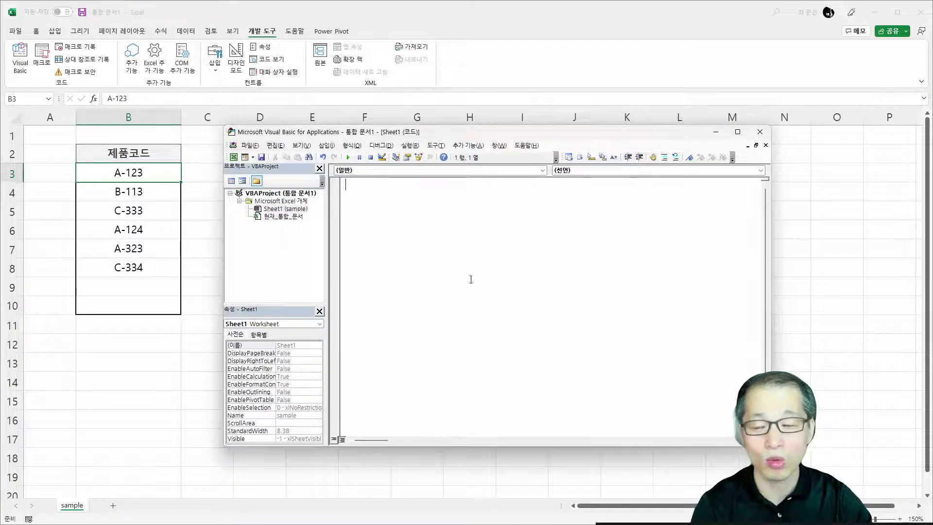
Create a Worksheet_Change event procedure for the sample sheet and delete the empty Worksheet_SelectionChange procedure.
click(521, 169)
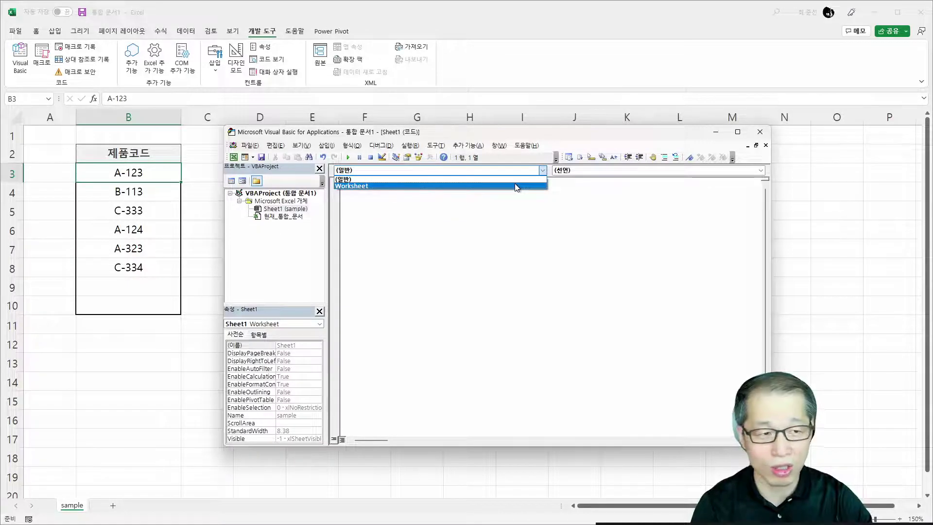
click(516, 188)
click(621, 170)
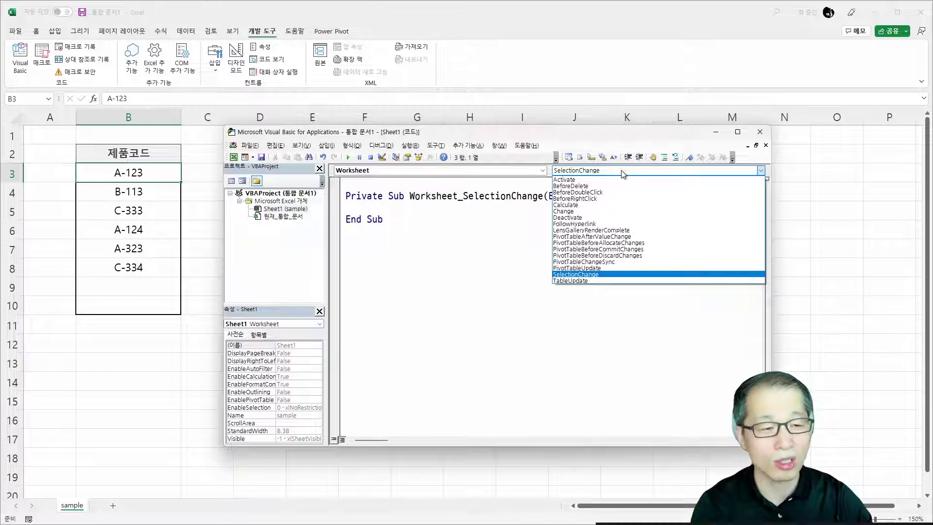
click(611, 212)
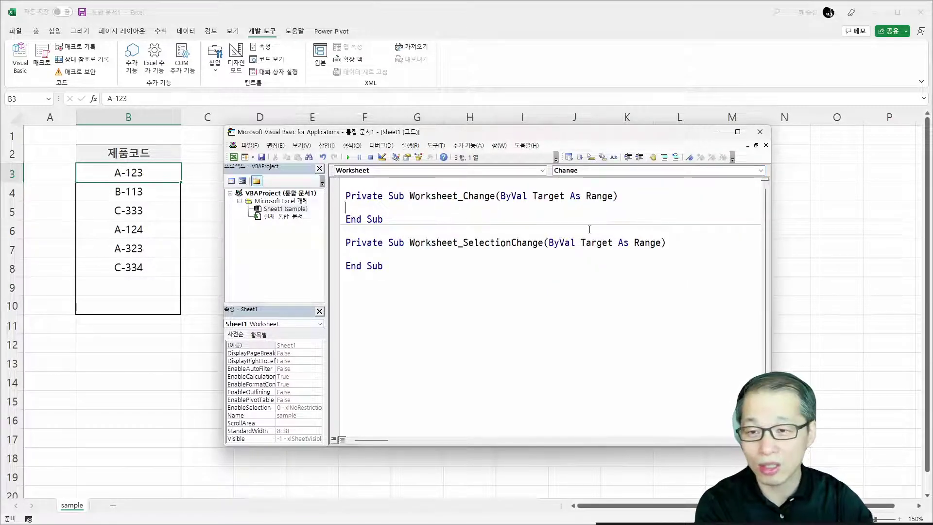
drag(444, 228, 485, 347)
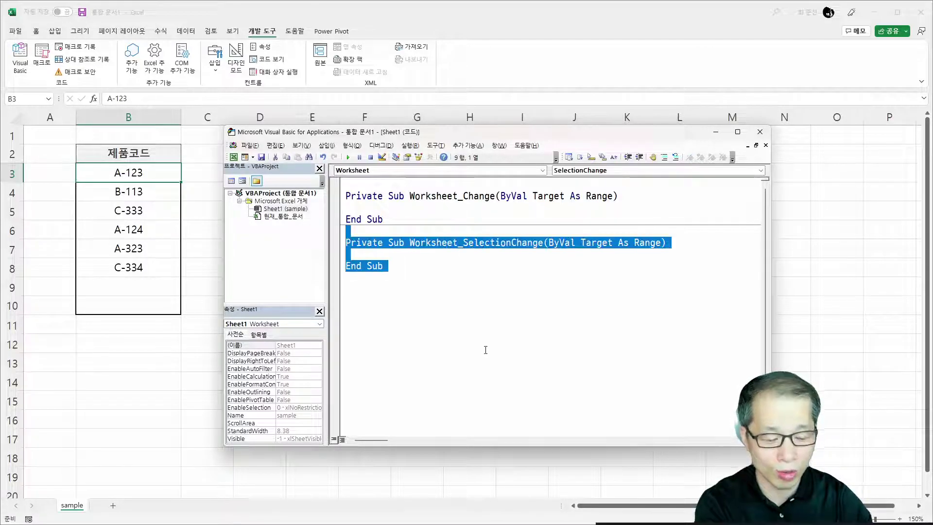
key(Delete)
Inside Worksheet_Change, write the opening line If Not Intersect(Target, Columns(2)) Is Nothing Then.
click(460, 210)
key(Return)
key(Return)
key(Return)
key(Up)
key(Up)
key(Tab)
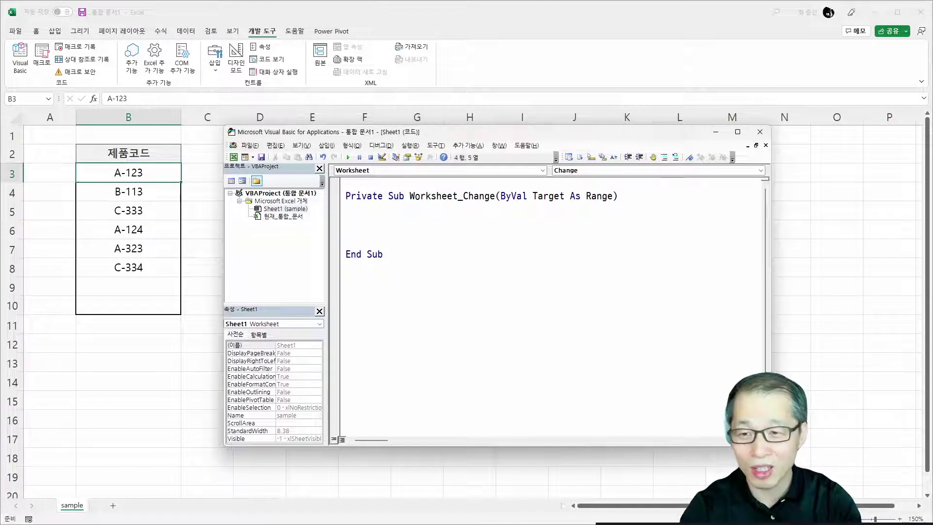
text(IF)
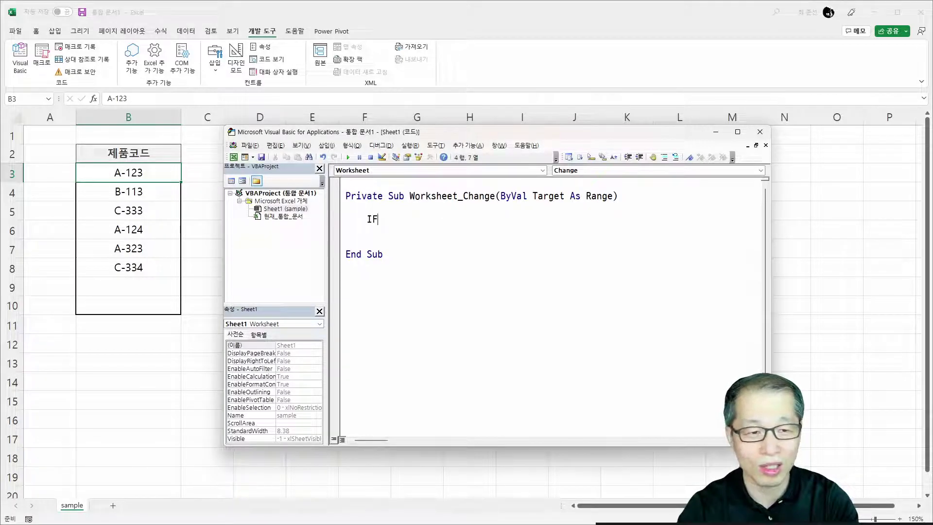
key(BackSpace)
text(f )
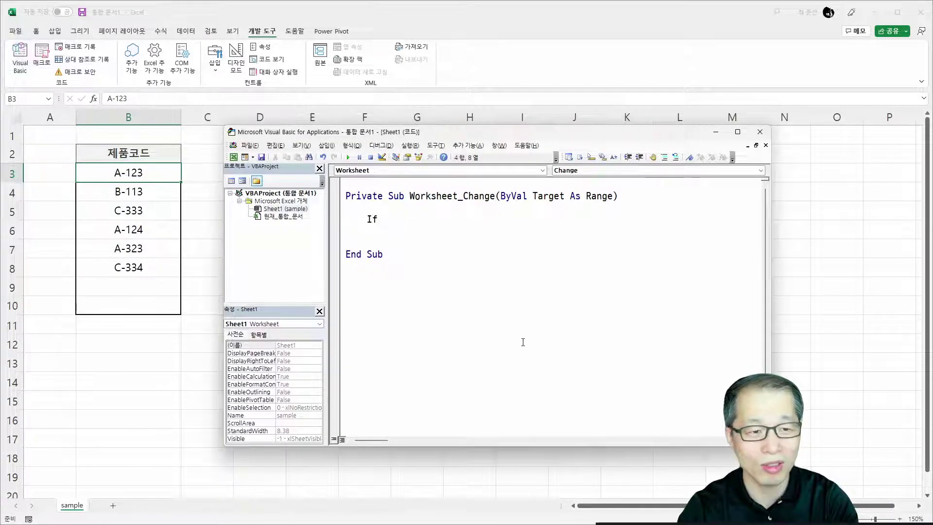
text(Not Inte)
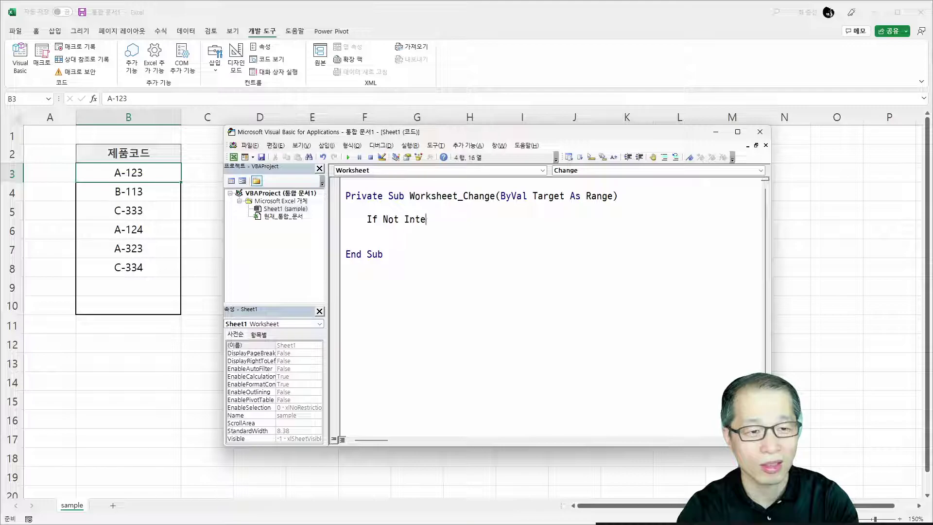
text(rsect(target,)
key(BackSpace)
key(BackSpace)
text(,)
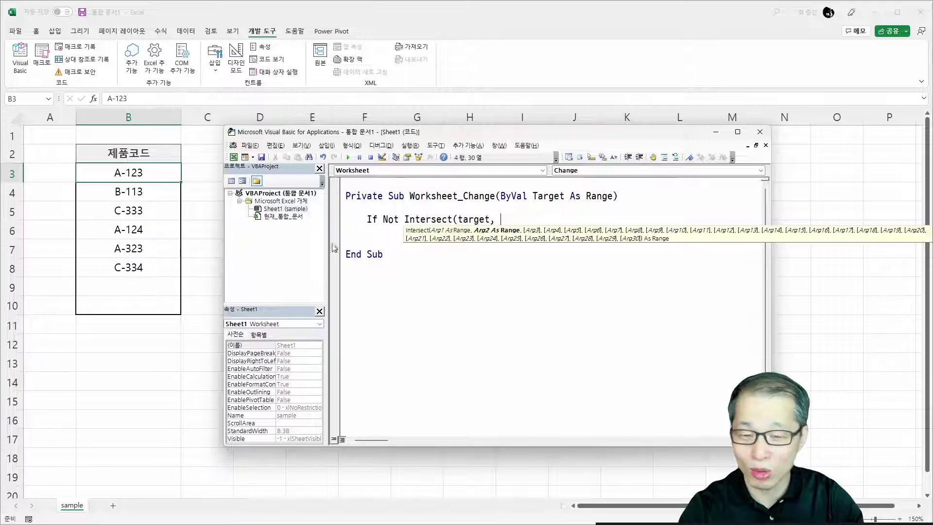
text(Columns(2)))
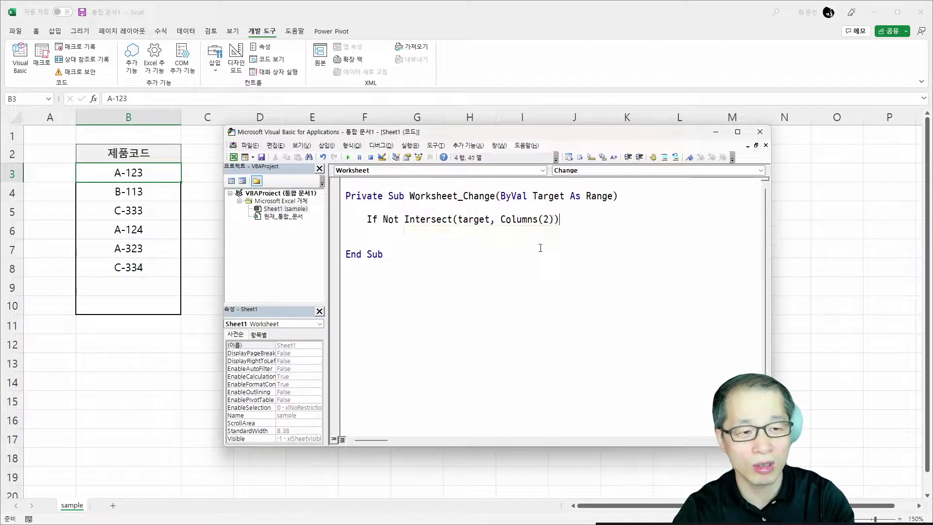
text( is nothing then)
Close the column check with End If, leaving blank lines inside the block.
key(Return)
key(Return)
key(Return)
key(Return)
text(end if)
key(Down)
key(BackSpace)
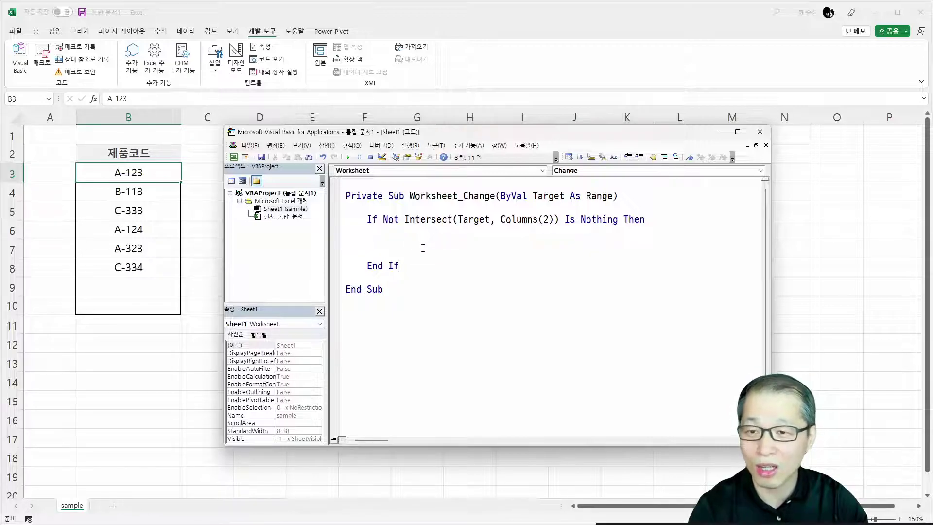
Add a With WorksheetFunction and End With block inside the column check, with blank lines between them.
click(443, 240)
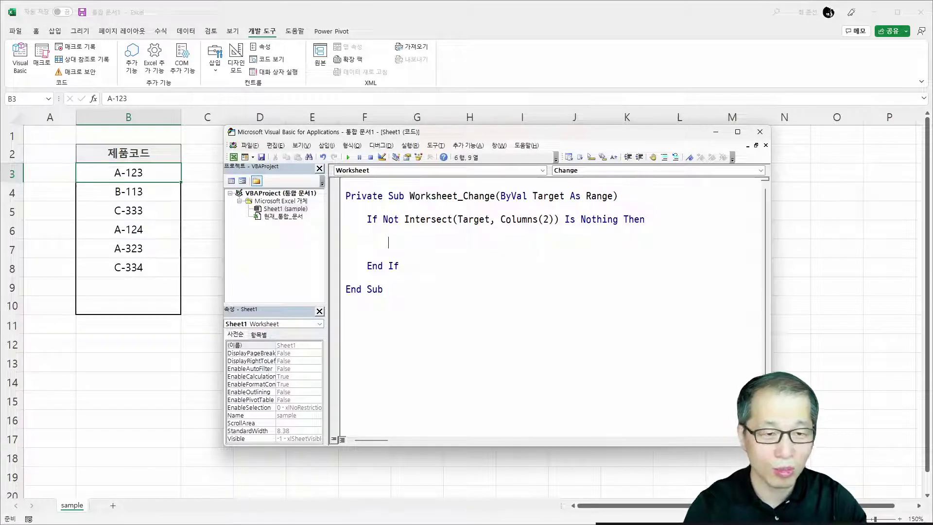
key(Return)
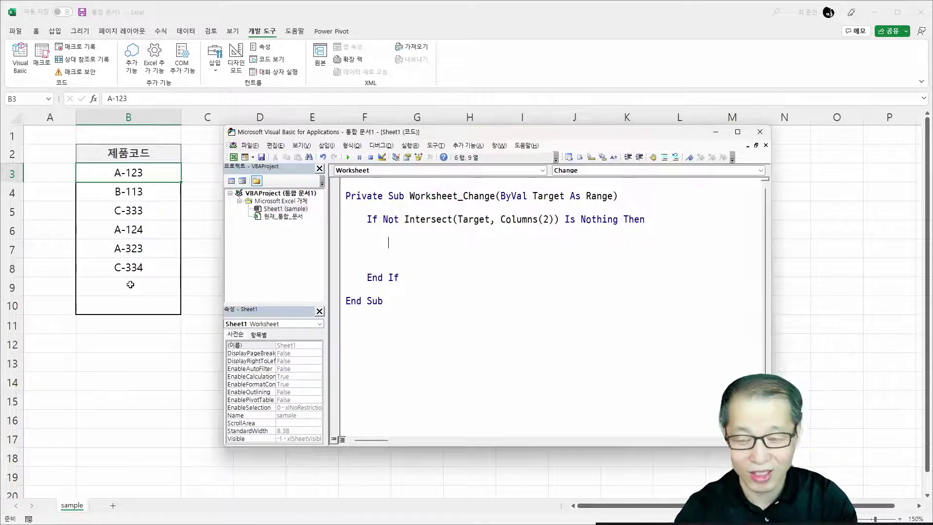
text(with worksheetfunction)
key(Return)
key(Return)
key(Return)
key(Return)
key(Return)
key(Return)
text(end with)
click(367, 336)
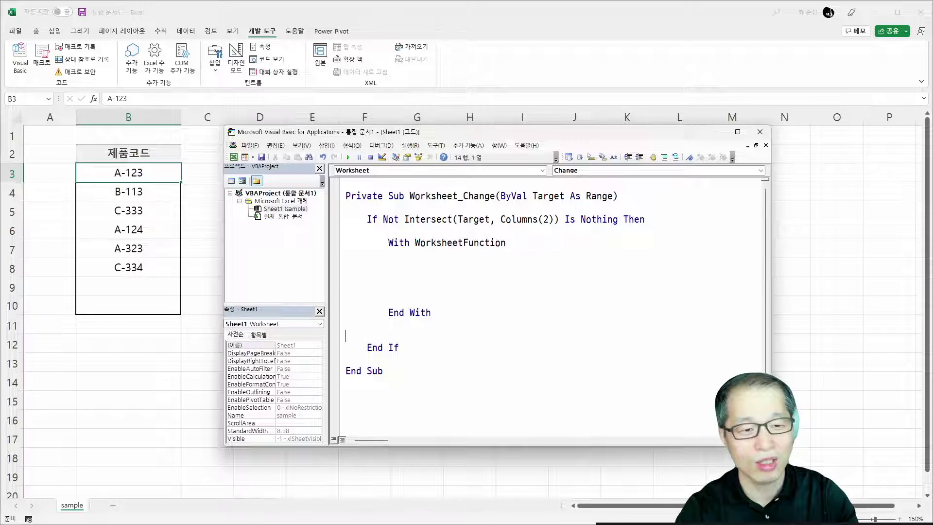
key(BackSpace)
Inside the With block, write the expression .CountIf(Columns(2), Target).
click(464, 241)
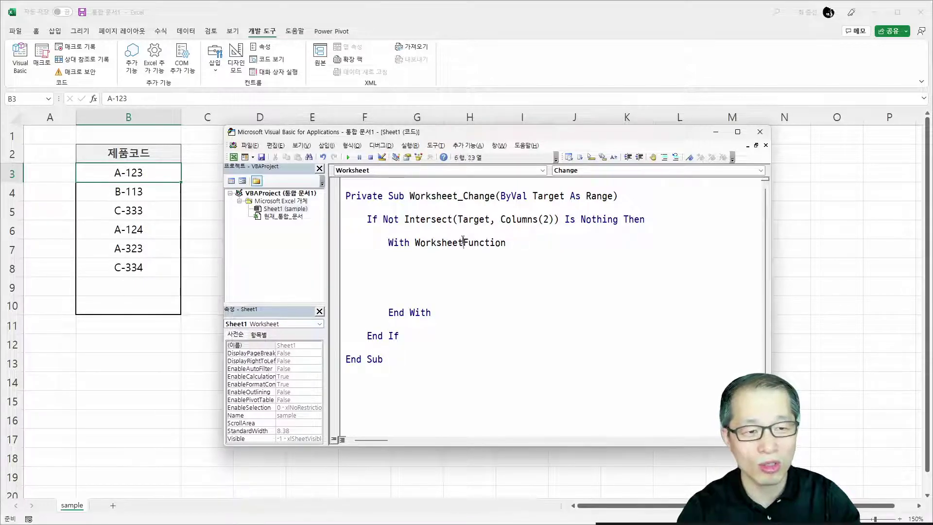
double_click(463, 241)
click(431, 266)
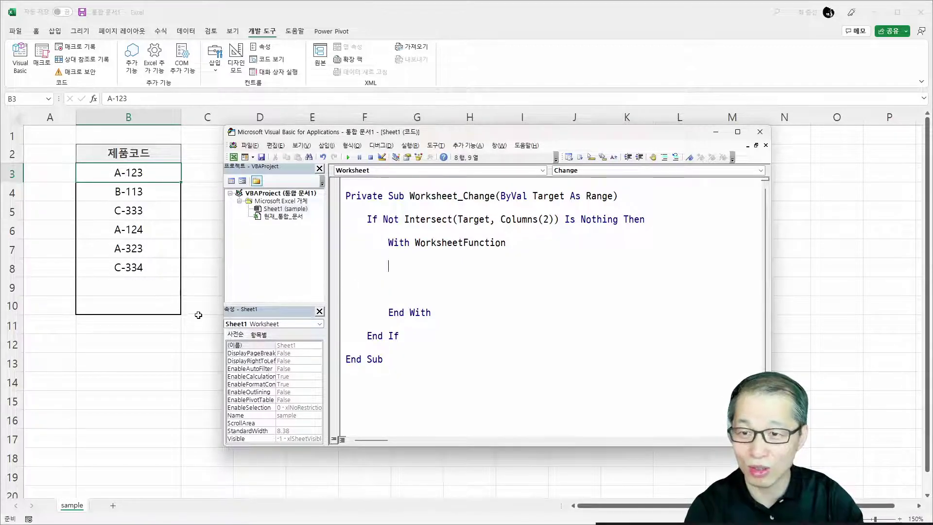
key(Tab)
text(.)
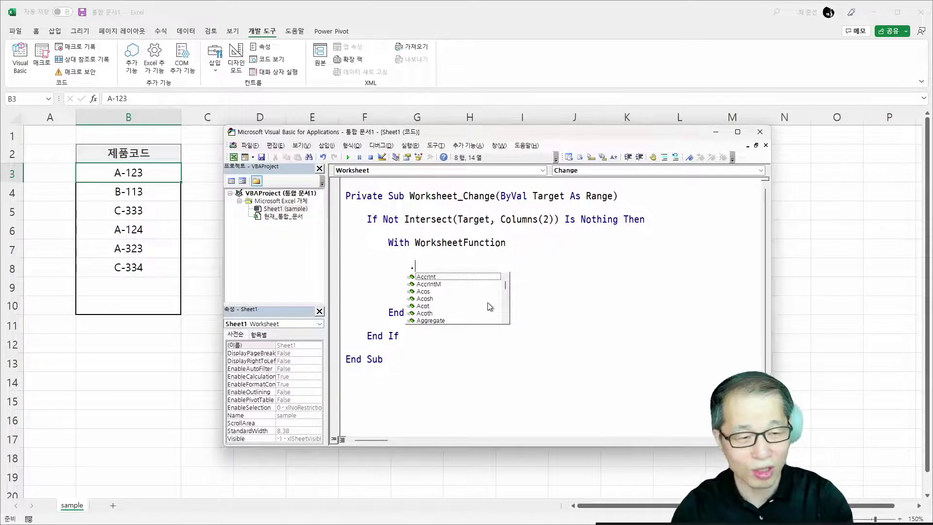
text(countif)
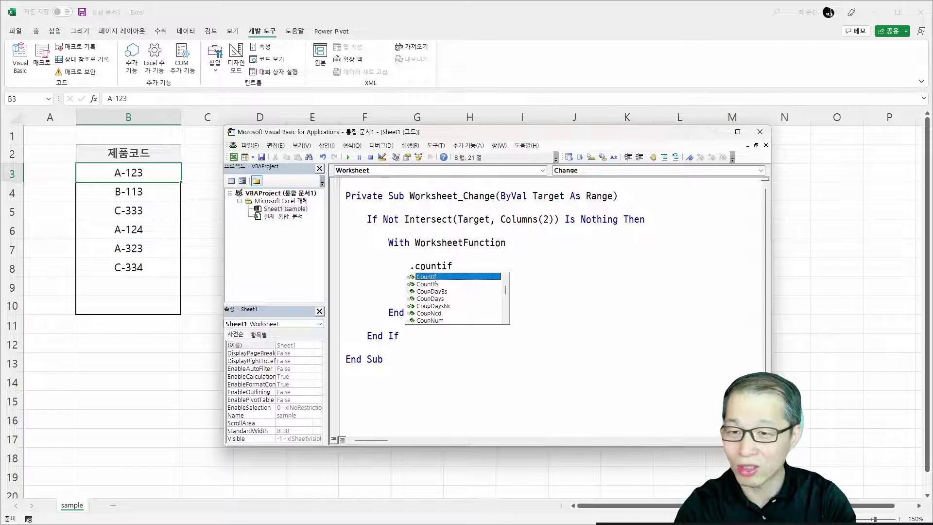
key(Tab)
text(()
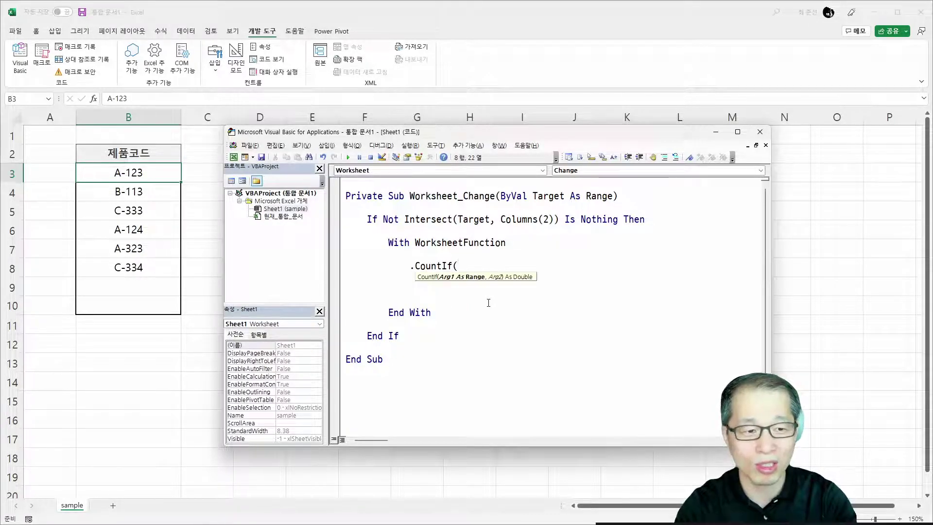
text(Columns(2), )
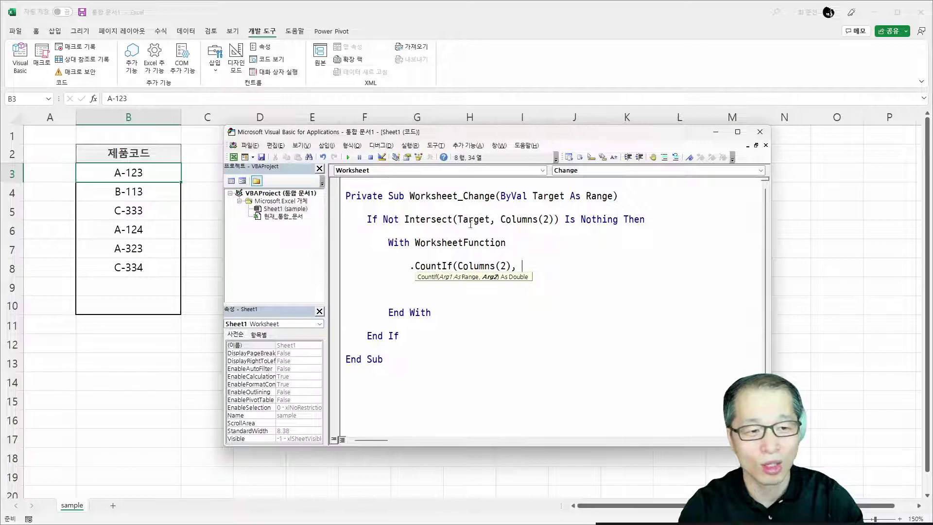
text(targetr))
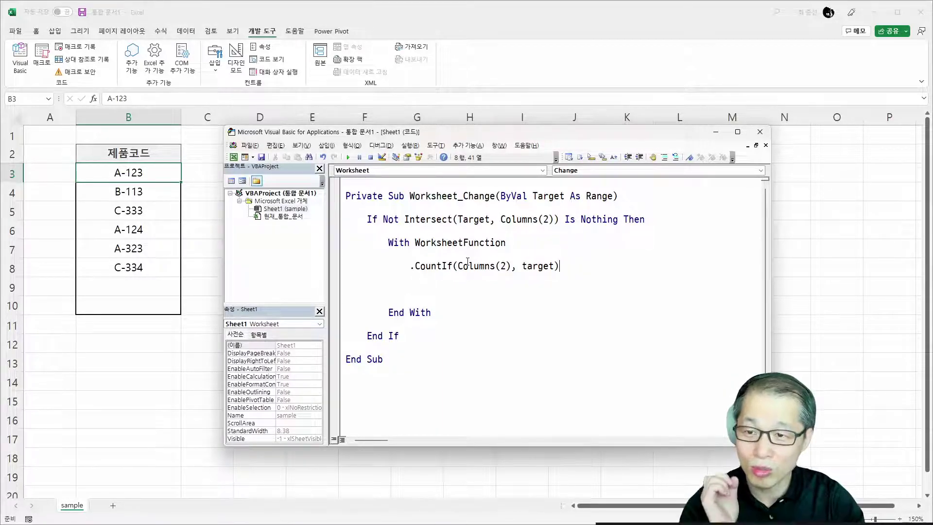
Turn the CountIf expression into the condition If .CountIf(Columns(2), Target) > 1 Then.
key(Home)
text(if)
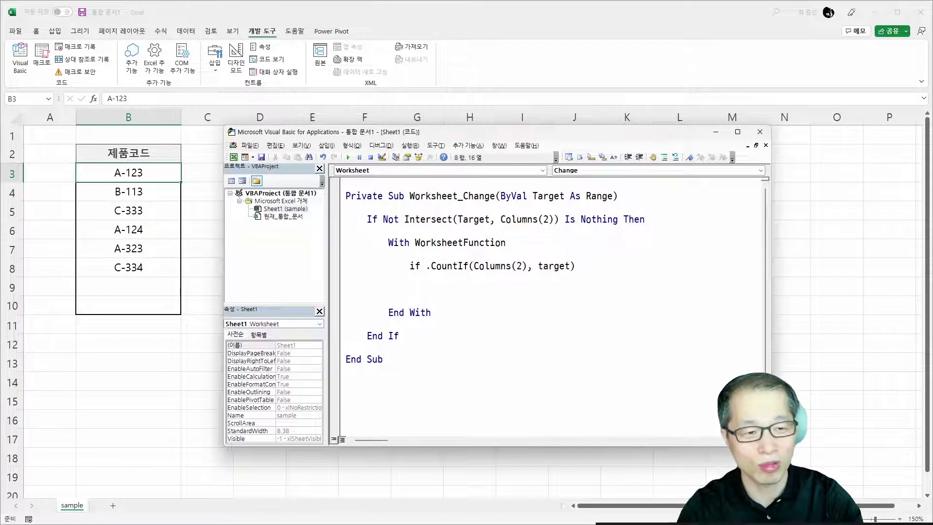
click(549, 266)
key(Right)
key(Right)
text(> 1 )
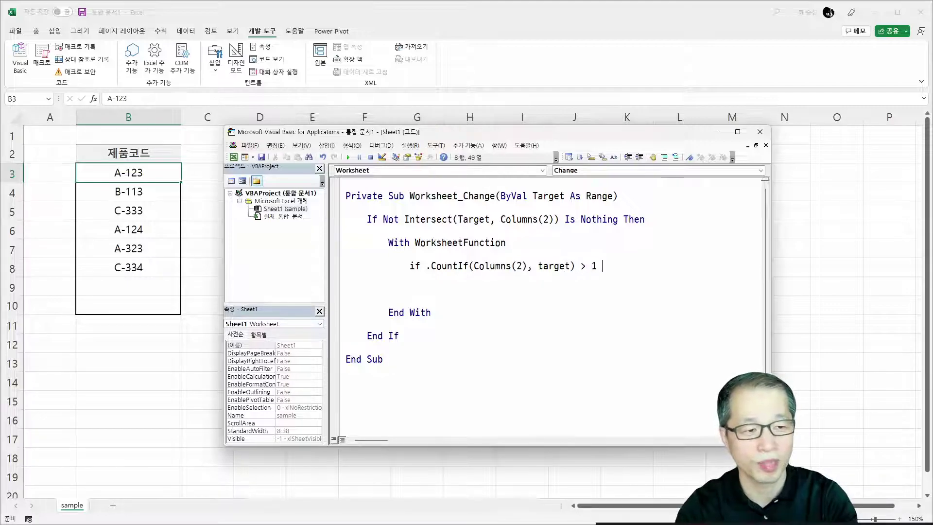
text(then)
Close the CountIf condition with an indented End If above End With.
key(Down)
key(Down)
key(Return)
key(Return)
key(Tab)
text(end if)
Add the statement Target.ClearContents inside the CountIf condition and tidy the surplus blank lines.
key(Up)
key(Tab)
key(Tab)
text(target.)
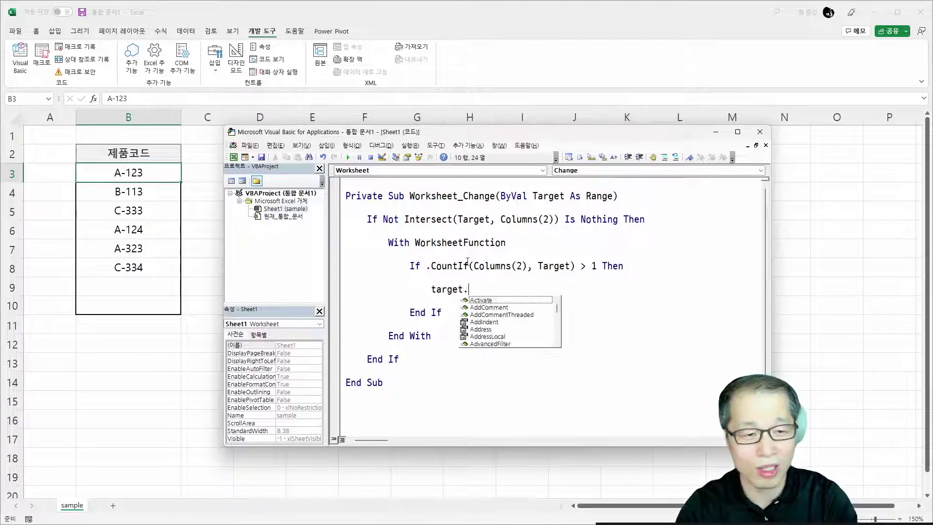
text(cle)
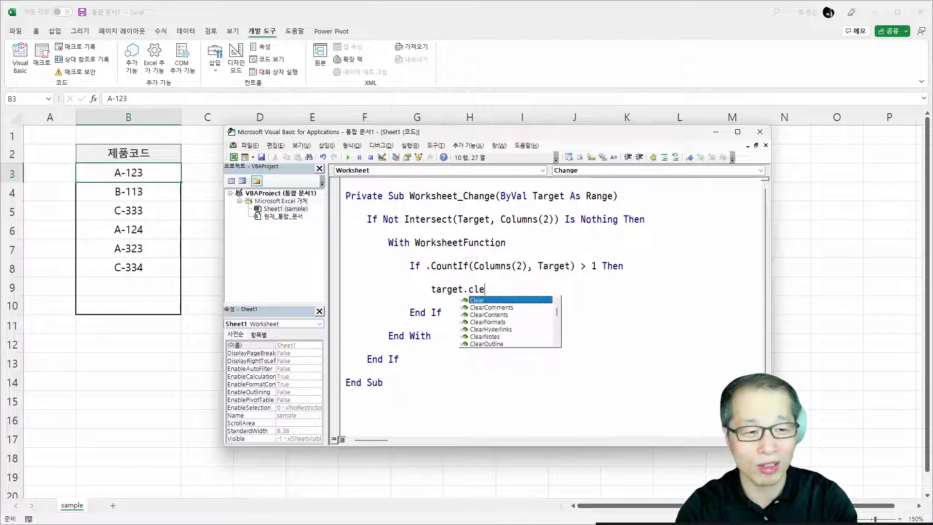
text(arconten)
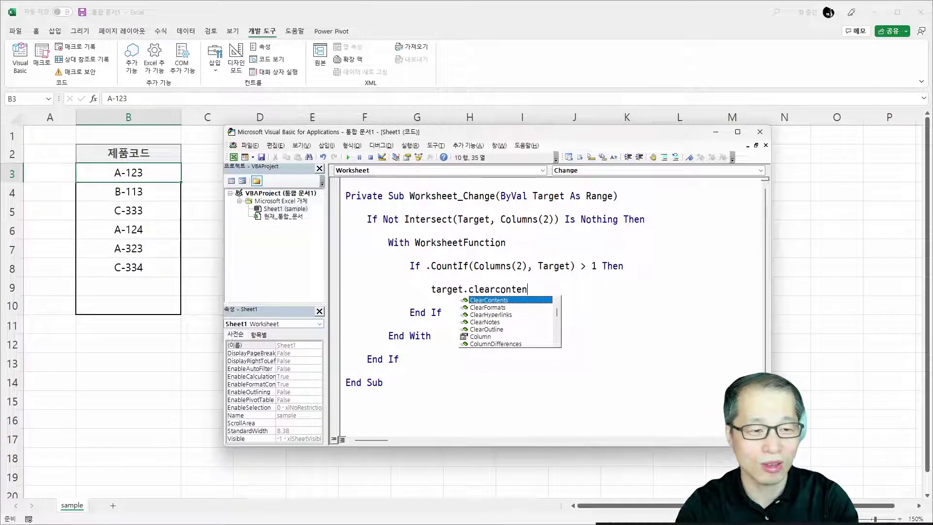
key(Tab)
key(Return)
key(BackSpace)
key(BackSpace)
Insert Application.EnableEvents = False above the Target.ClearContents statement.
key(Up)
key(Up)
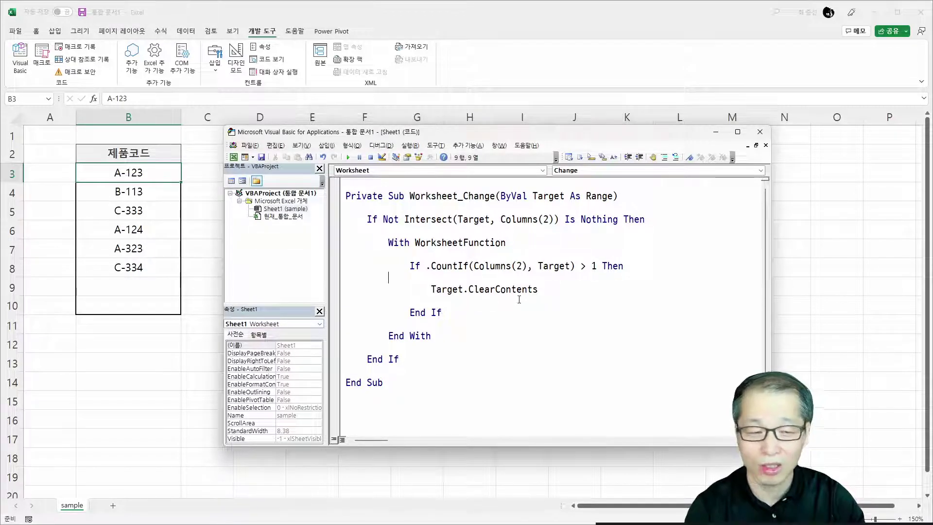
key(Return)
key(Return)
key(Up)
key(Tab)
key(Tab)
text(application.ena)
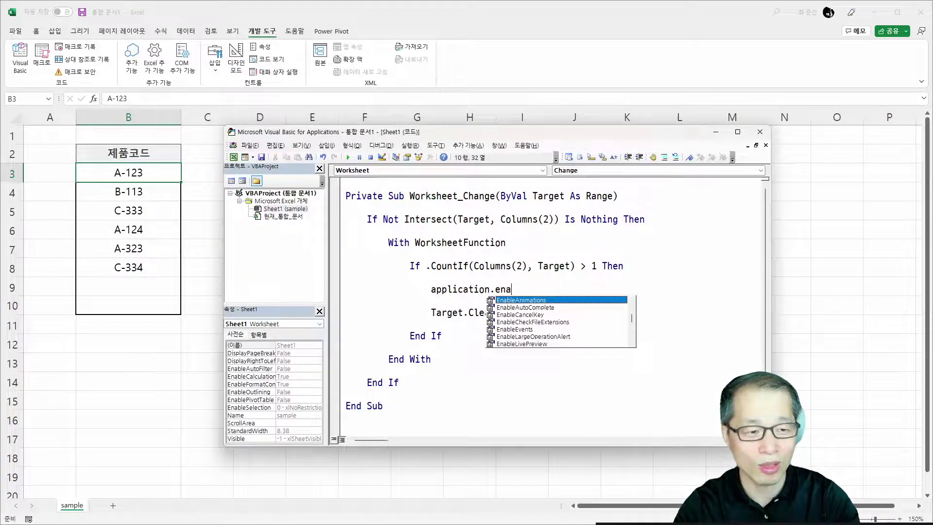
key(Down)
key(Down)
key(Down)
key(Down)
key(Tab)
text(= false)
key(Tab)
Add the statement Application.EnableEvents = True below the Target.ClearContents statement.
key(Return)
key(Return)
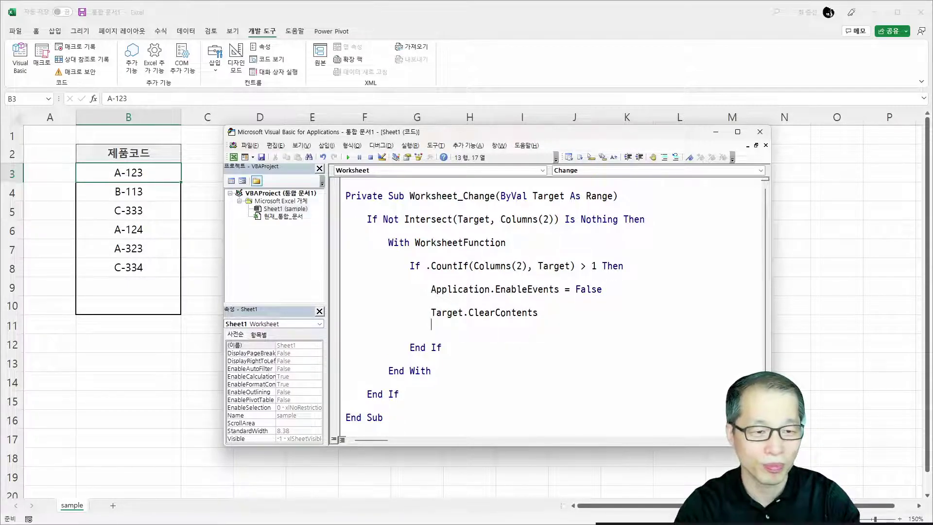
text(applicati)
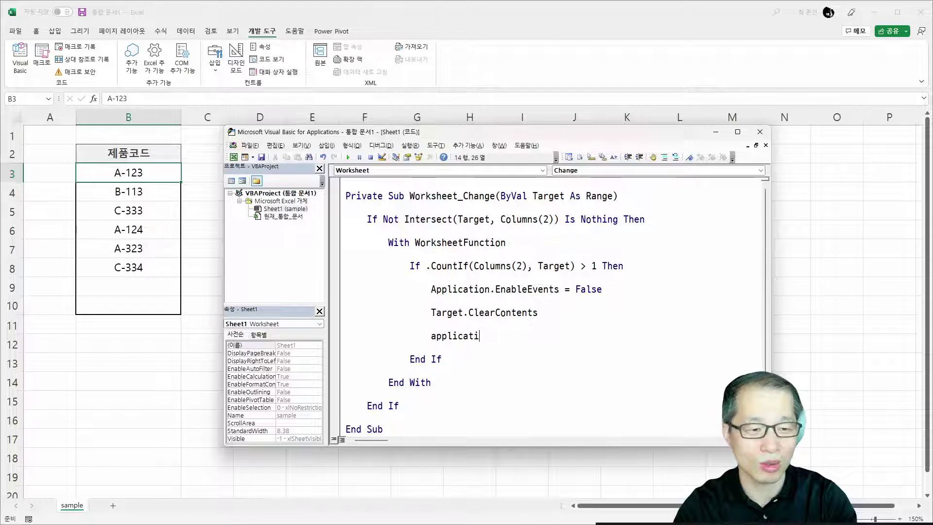
text(on.na)
key(BackSpace)
key(BackSpace)
text(EnableEvents )
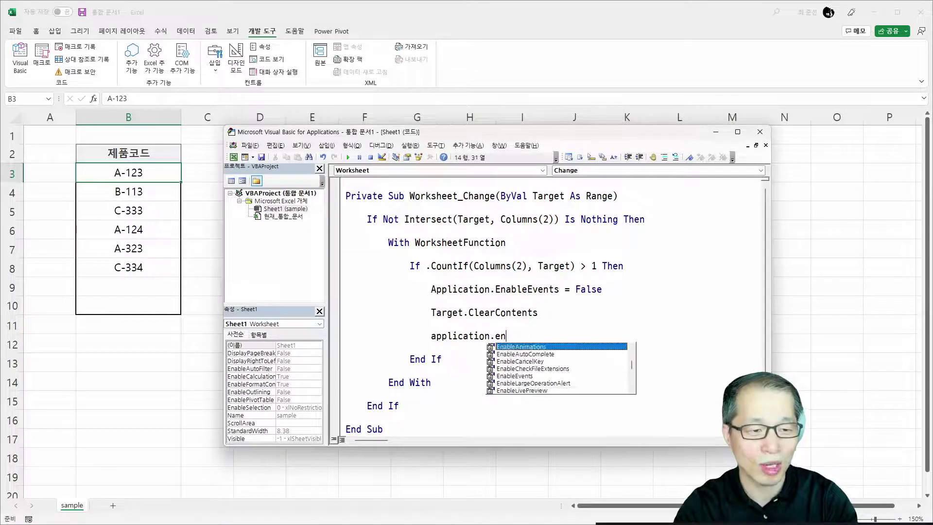
text(= True)
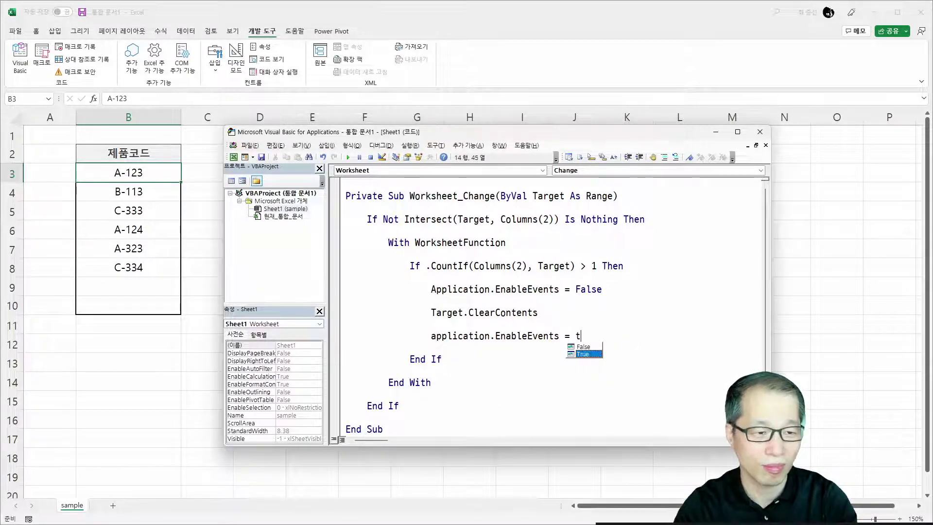
Indent the Target.ClearContents statement one level deeper between the two EnableEvents statements.
click(542, 315)
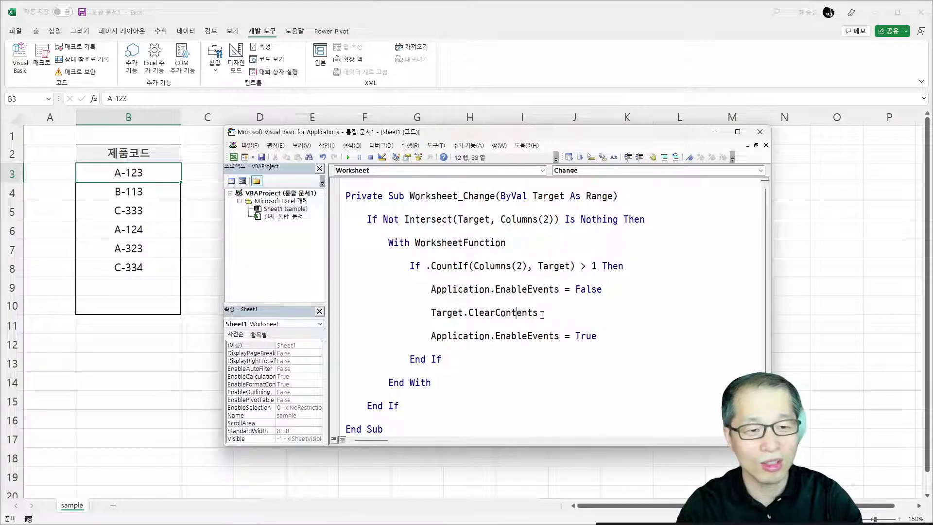
key(Home)
key(Tab)
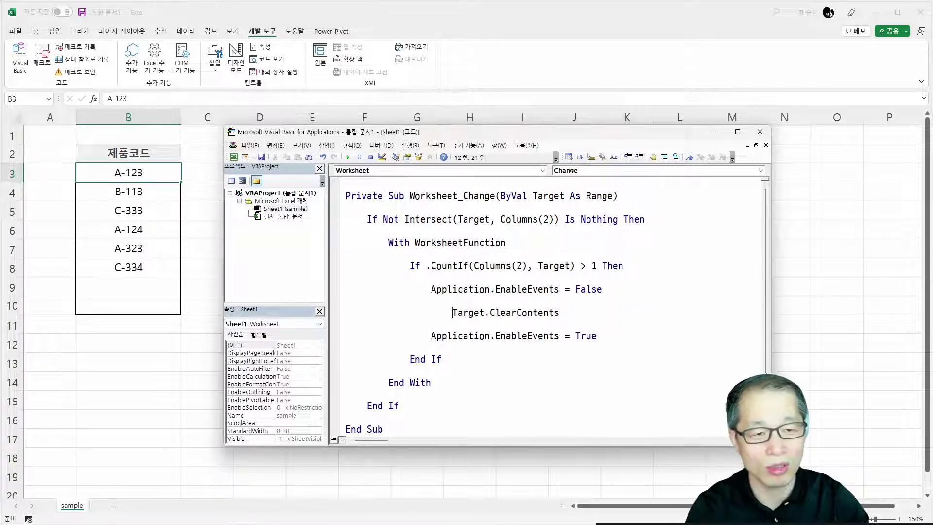
Return to the worksheet and enter the unique product code A-521 in cell B9.
drag(505, 127, 514, 59)
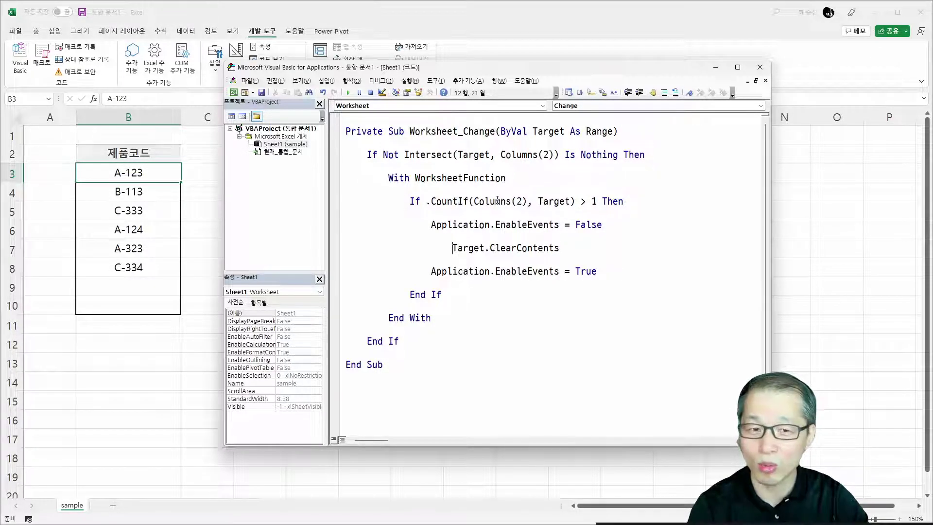
click(118, 280)
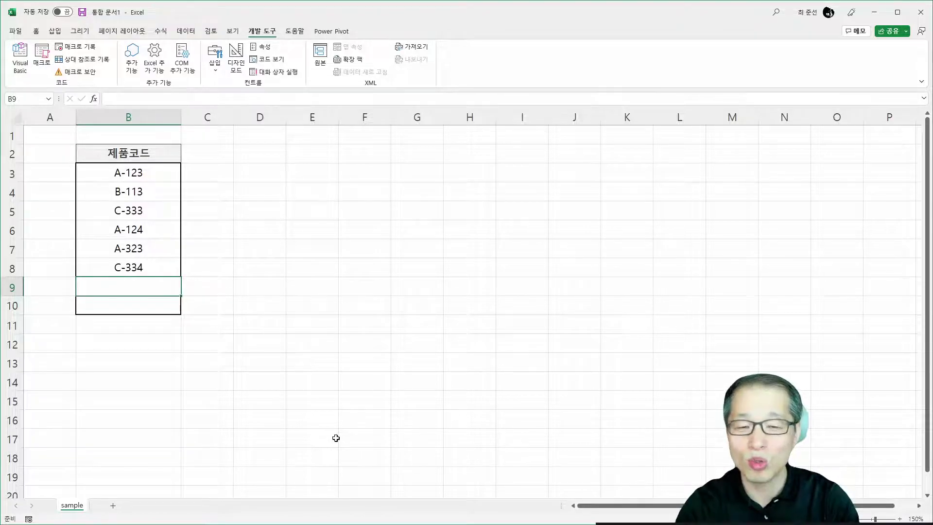
text(a)
text(A)
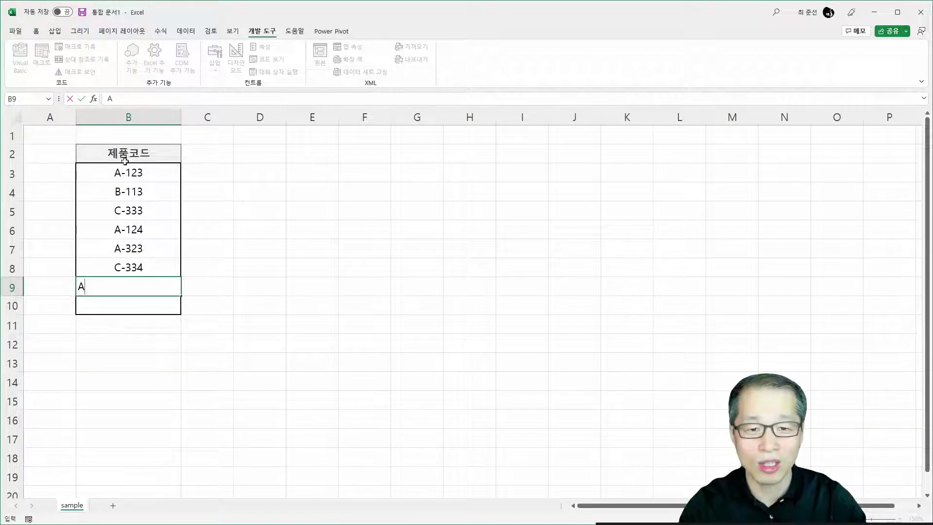
text(-5)
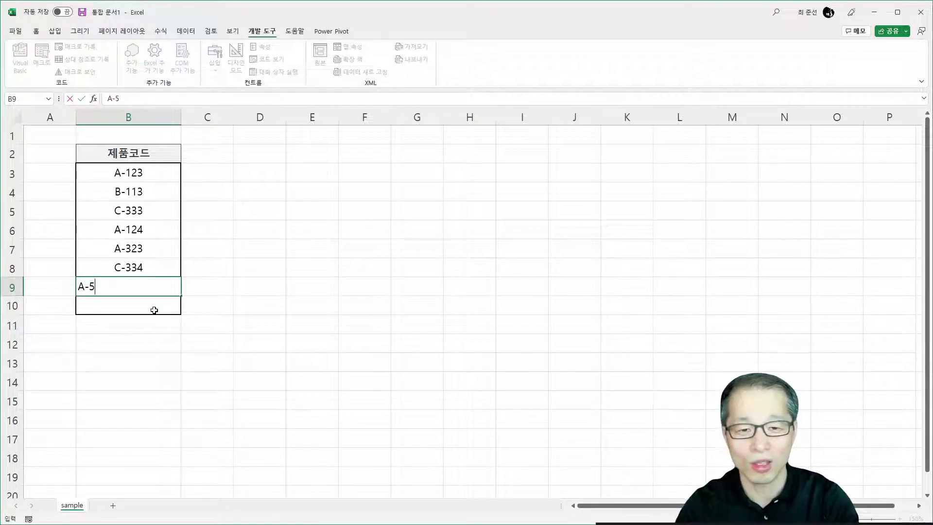
text(21)
key(Return)
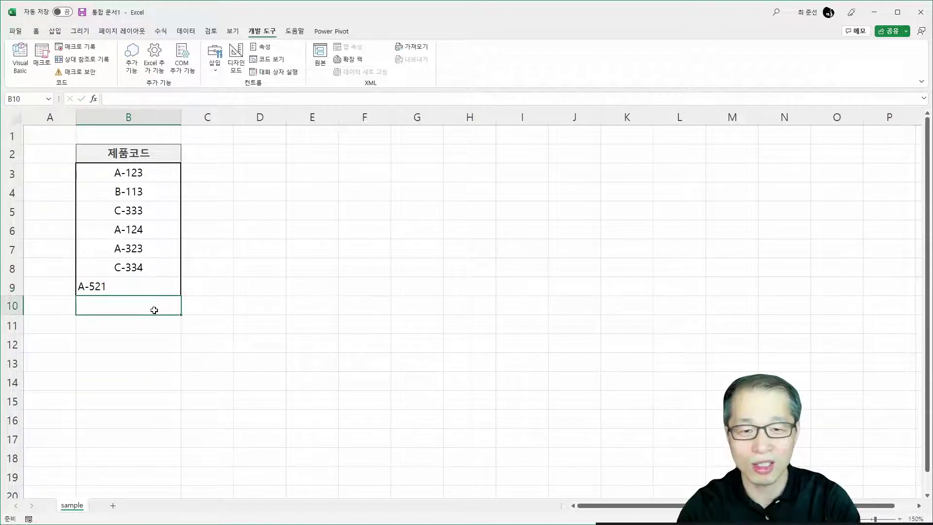
Center the contents of column B horizontally.
click(152, 116)
click(36, 32)
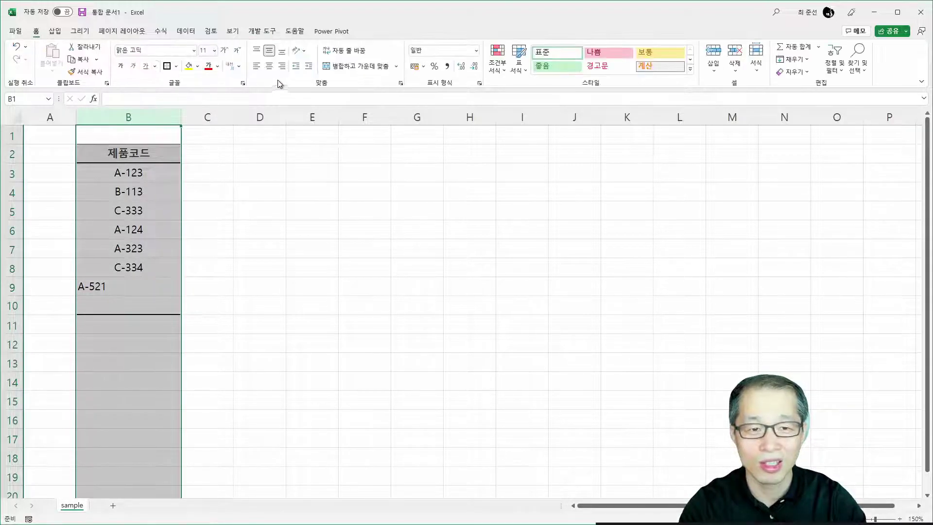
click(275, 68)
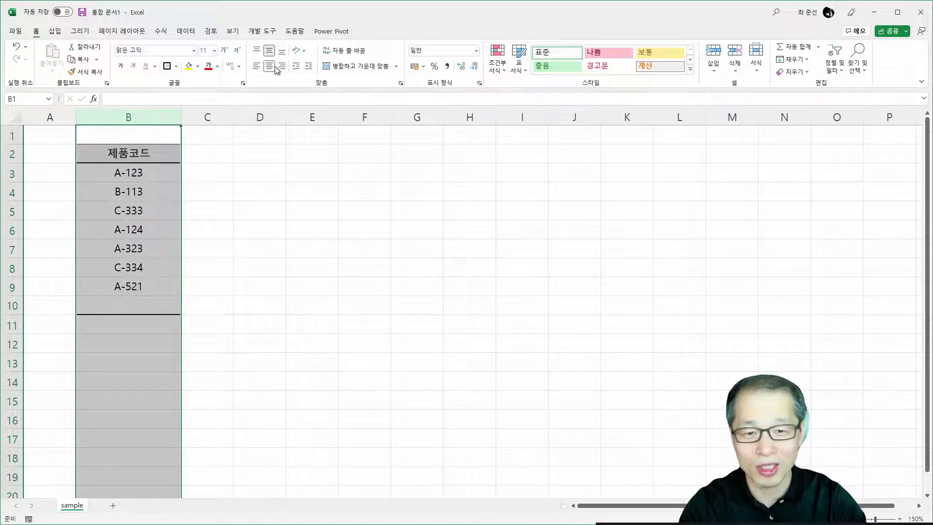
Test the change event by entering the duplicate product code B-113 in cell B10.
click(128, 305)
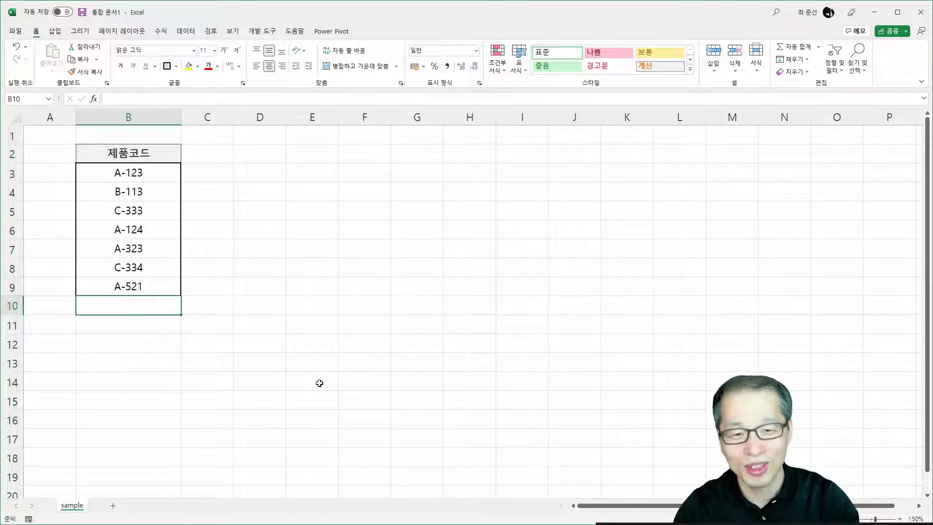
click(143, 190)
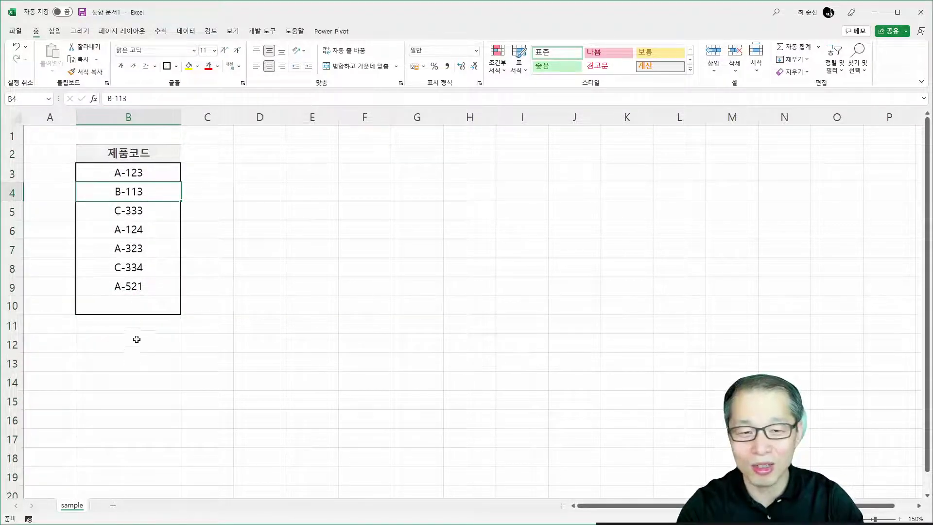
click(145, 309)
text(B-)
key(BackSpace)
key(BackSpace)
text(-)
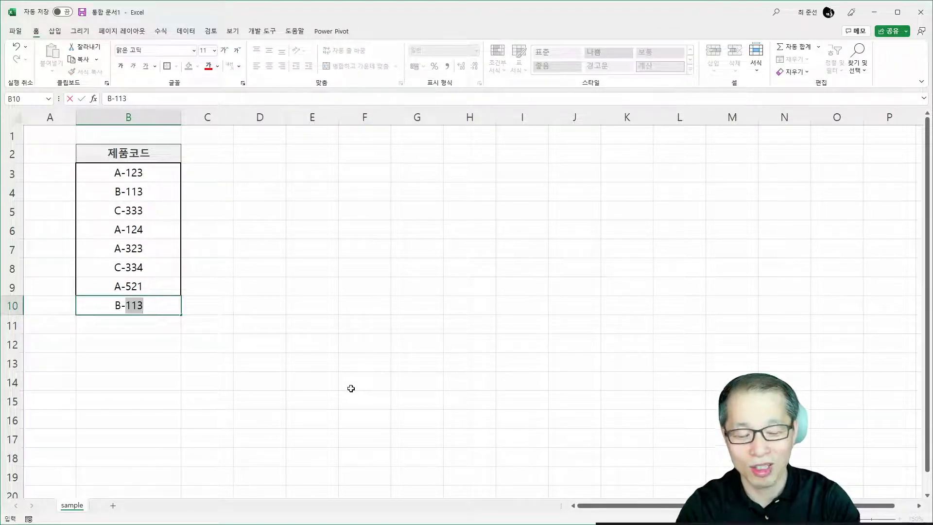
key(Escape)
key(Down)
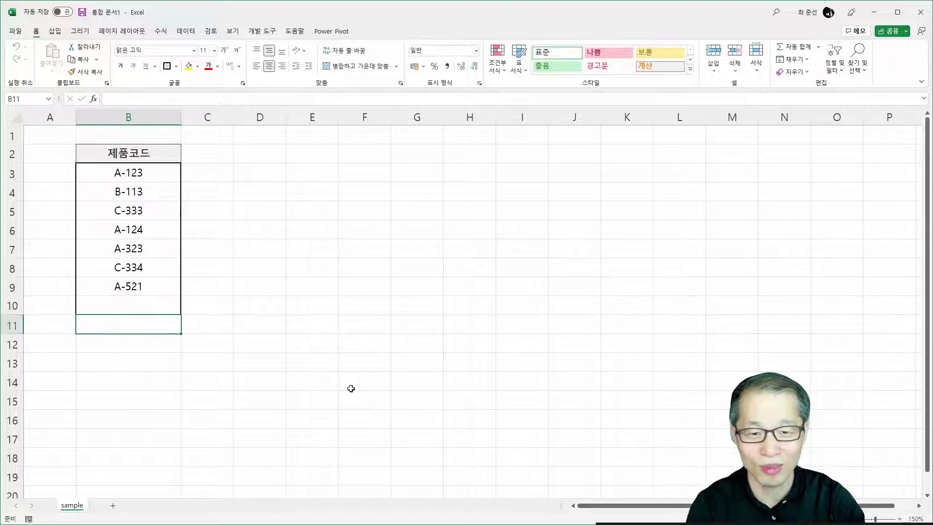
Clear the conditional formatting rules from the entire sheet.
click(155, 304)
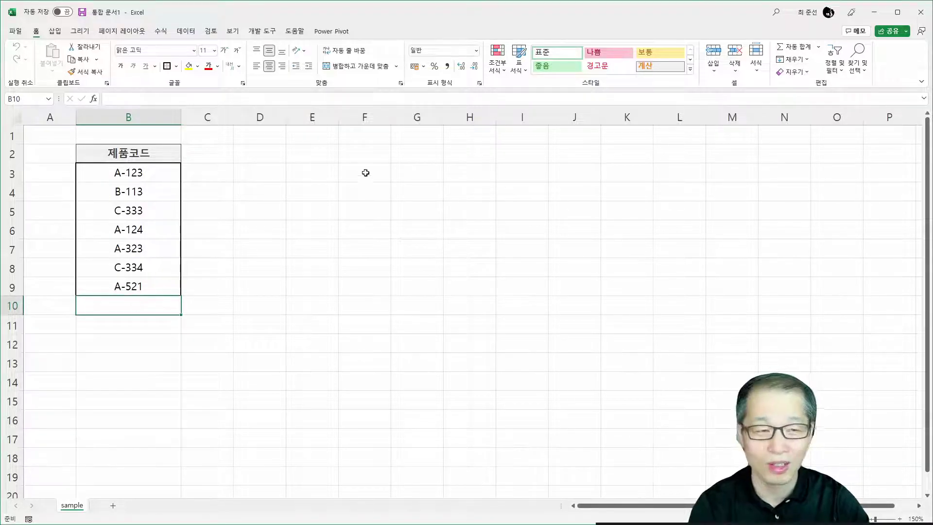
click(505, 68)
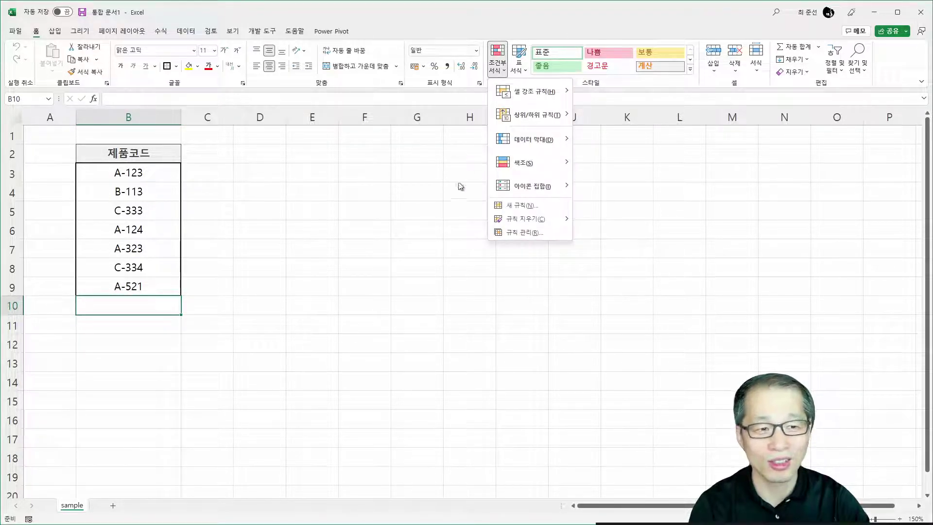
mouse_move(538, 224)
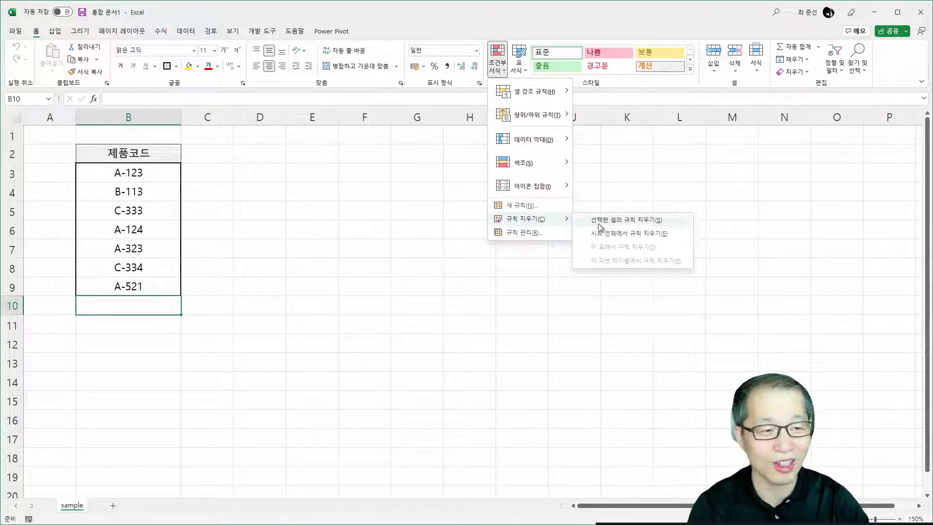
click(643, 236)
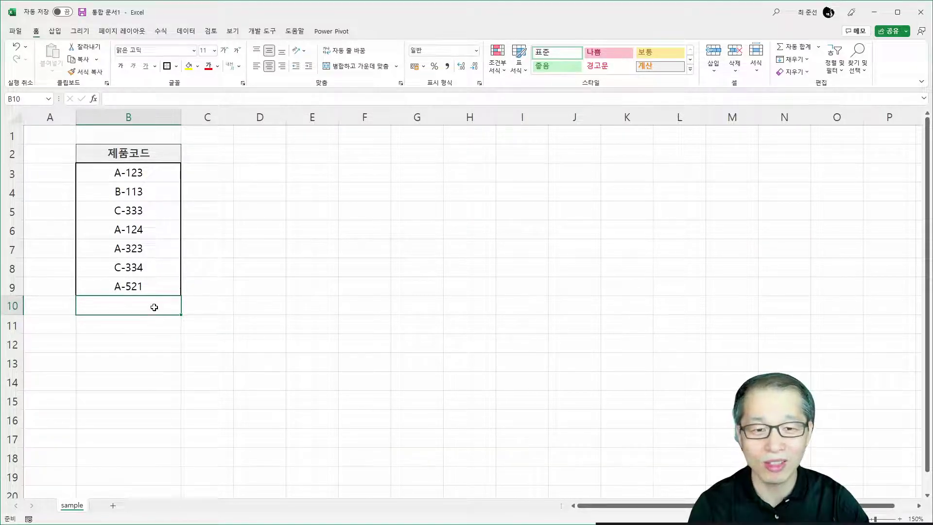
Delete the product codes in cells B5:B9 all at once.
drag(148, 213, 152, 287)
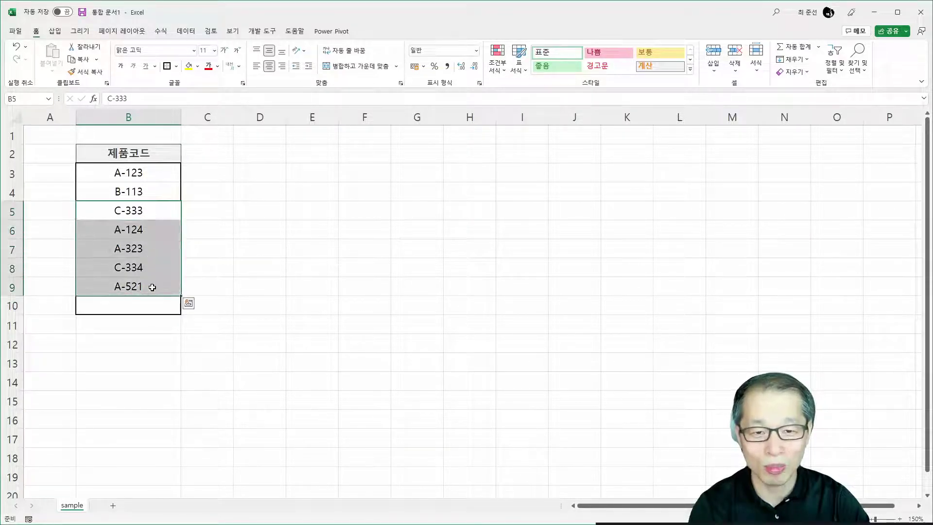
key(Delete)
Debug the run-time error to inspect Target in the failing code line, and reset the halted macro.
click(24, 397)
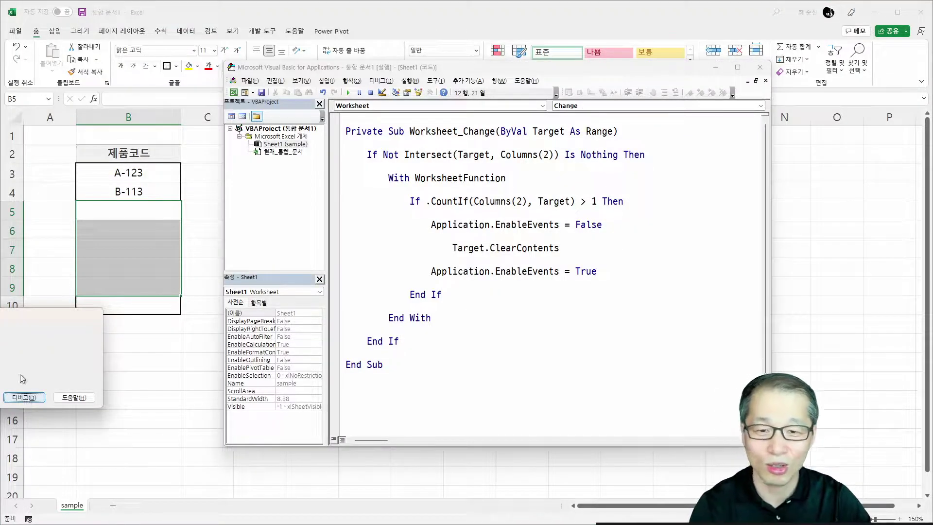
drag(38, 329, 485, 287)
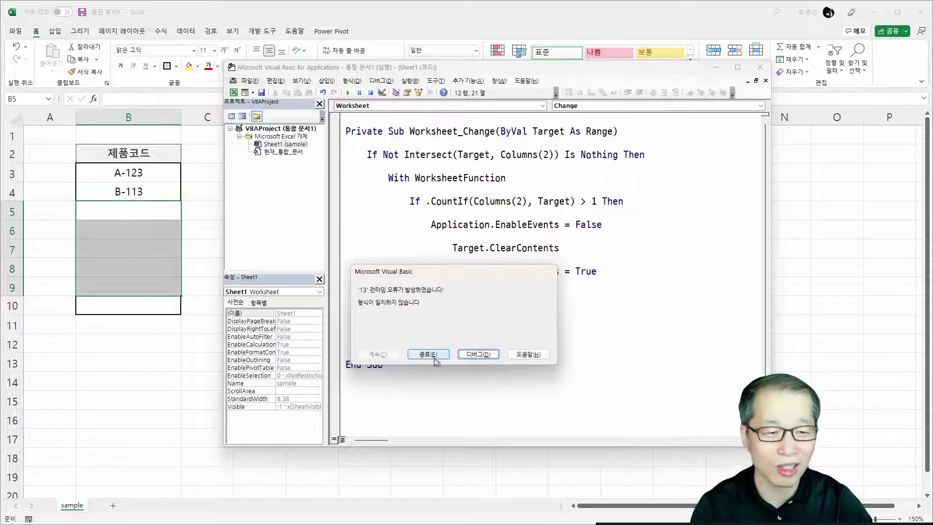
click(492, 353)
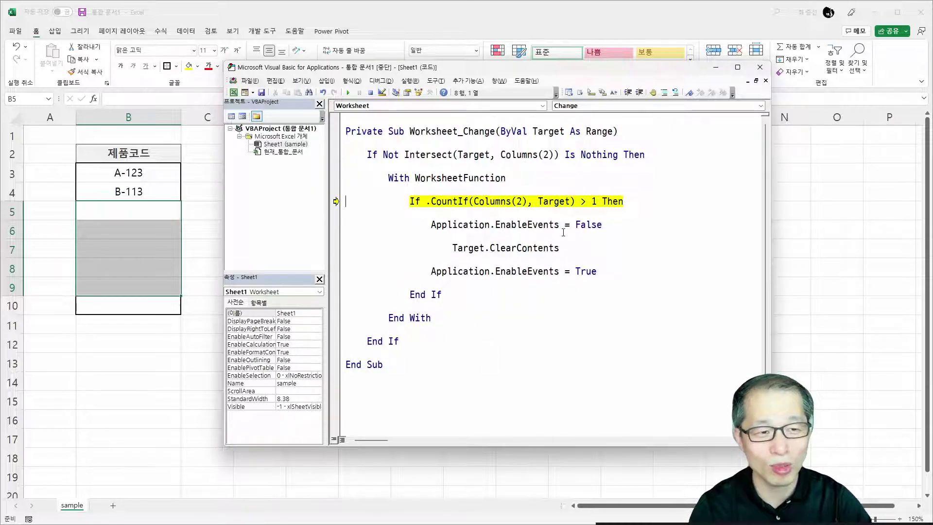
click(556, 201)
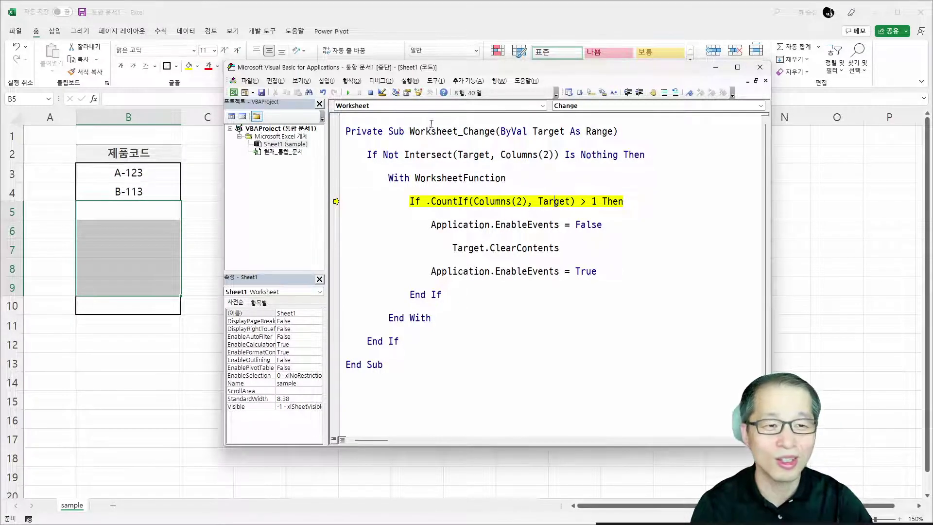
click(371, 92)
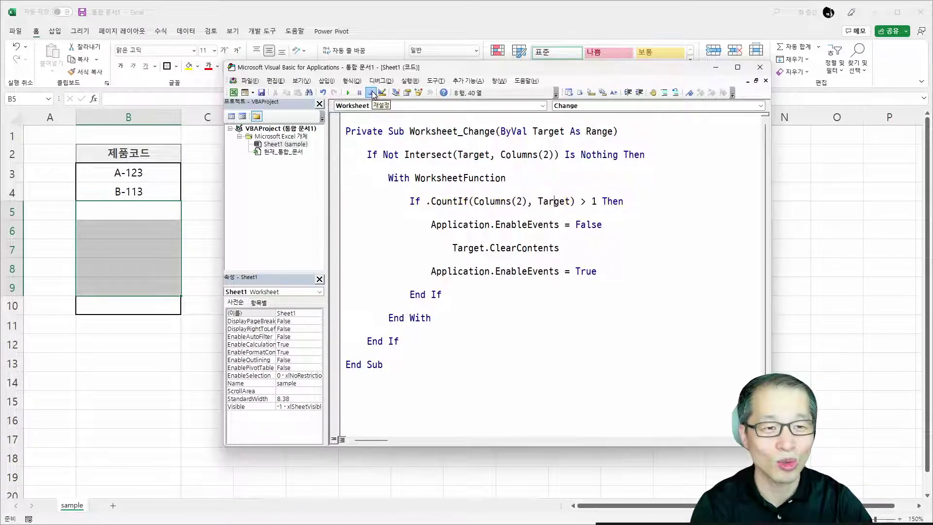
Insert the condition If Target.Count = 1 Then above the If Not Intersect line.
click(542, 189)
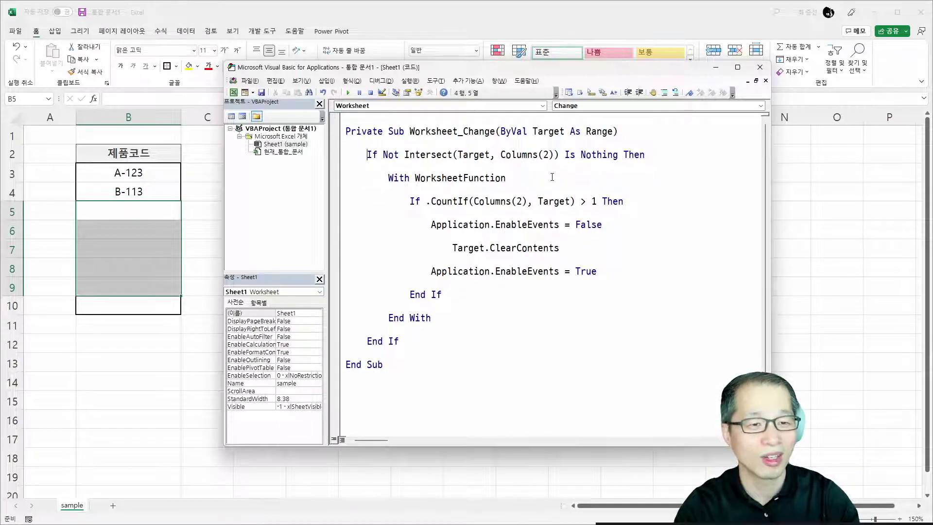
key(Return)
text(IF T)
key(Caps_Lock)
text(target.Count = 1 then)
click(501, 177)
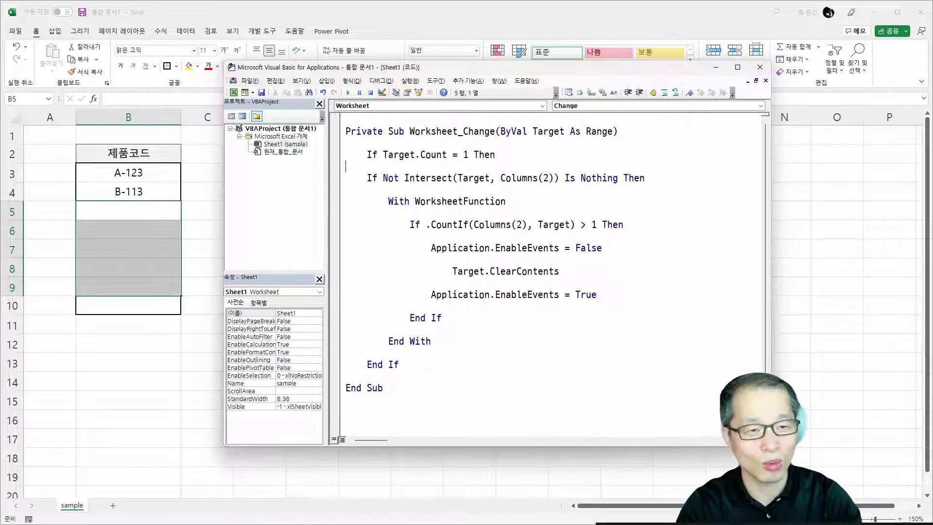
Close the Target.Count condition with an End If above End Sub.
key(Down)
key(Down)
key(Down)
key(Down)
key(Down)
key(Down)
key(Down)
key(Down)
key(Down)
key(Down)
key(Down)
key(Down)
key(Down)
key(Down)
key(Down)
key(Down)
key(Return)
key(Return)
text(end if)
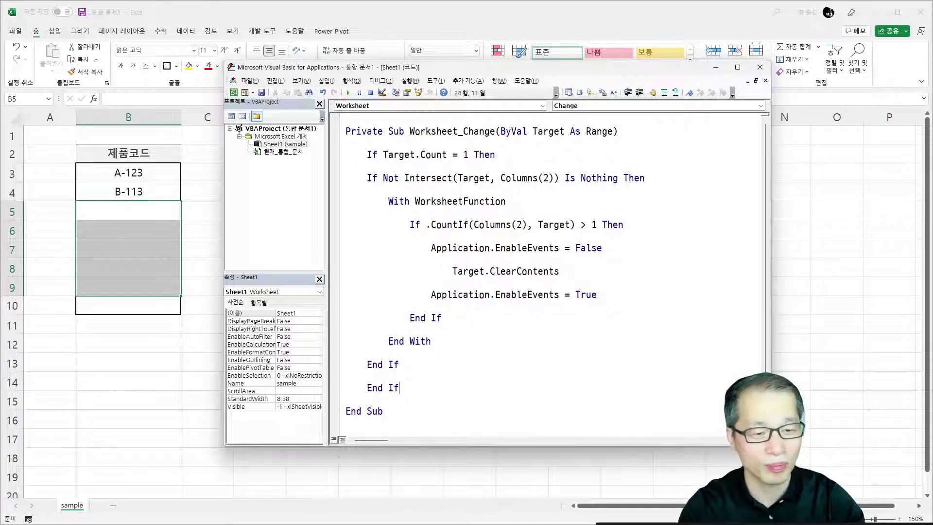
Indent the whole Intersect block one level inside the Target.Count condition.
drag(428, 364, 251, 178)
key(Tab)
click(590, 325)
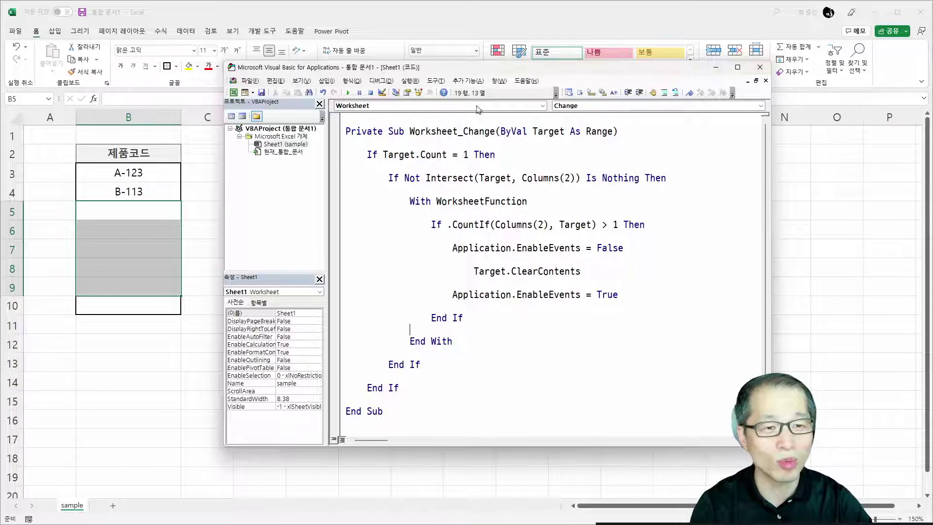
Minimize the code editor and enter the product code A-124 in cell B5.
click(716, 67)
click(156, 210)
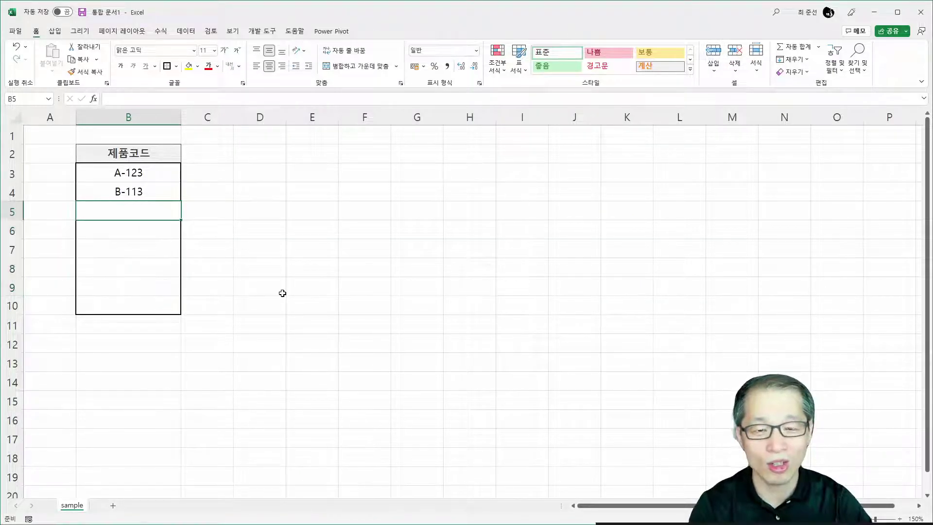
text(a)
key(BackSpace)
key(Caps_Lock)
key(BackSpace)
text(A=)
key(BackSpace)
text(-1234)
key(BackSpace)
key(BackSpace)
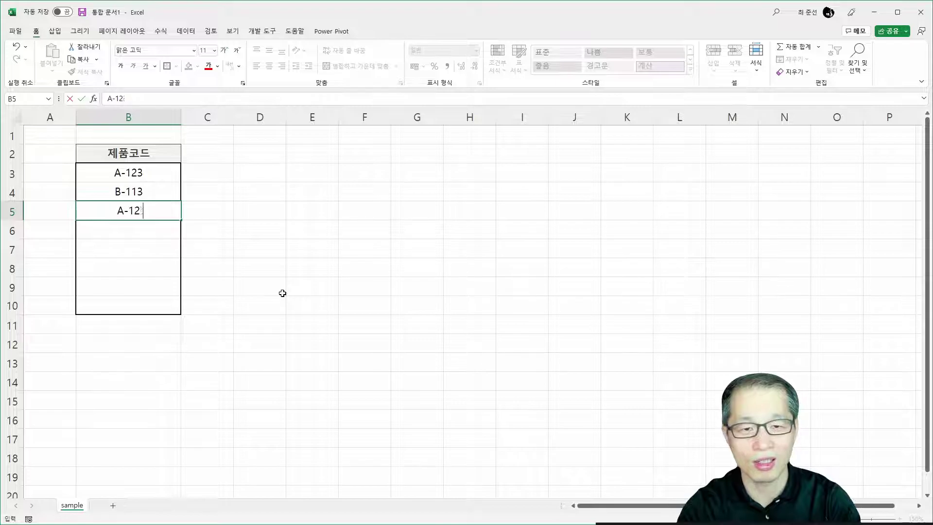
text(4)
key(Return)
Enter the product code A-125 in cell B6.
text(A=)
key(BackSpace)
text(-1254)
key(BackSpace)
key(Return)
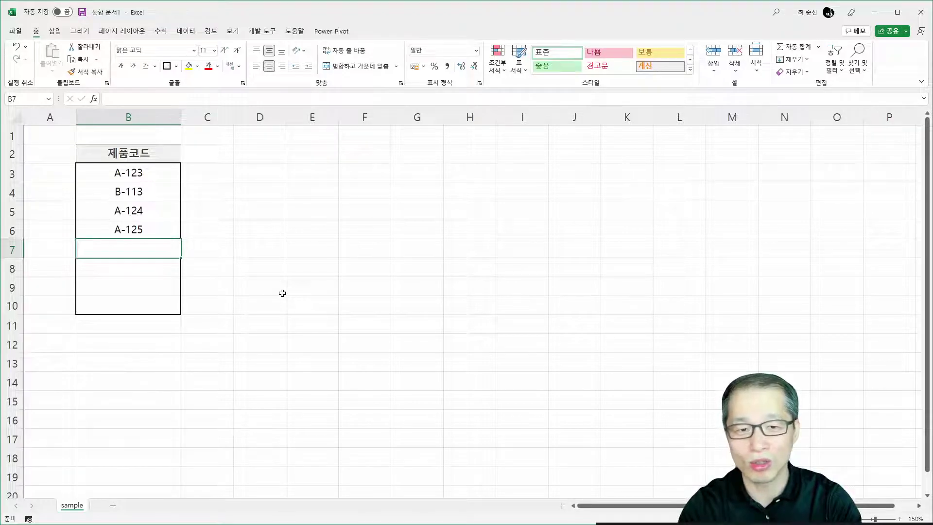
Test the revised event by entering the duplicate product code A-123 in cell B7.
text(A-123)
key(Return)
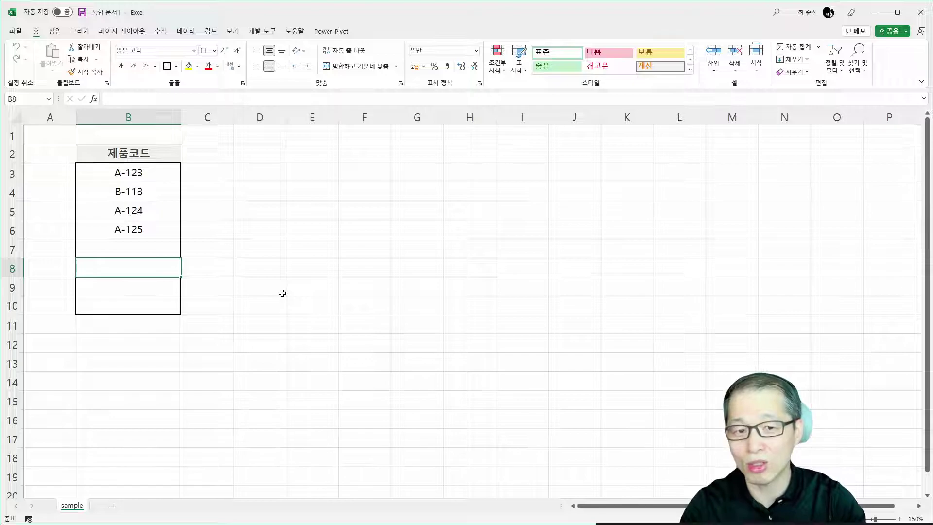
Clear the product codes in cells B4 to B6 and select cell B4.
key(Up)
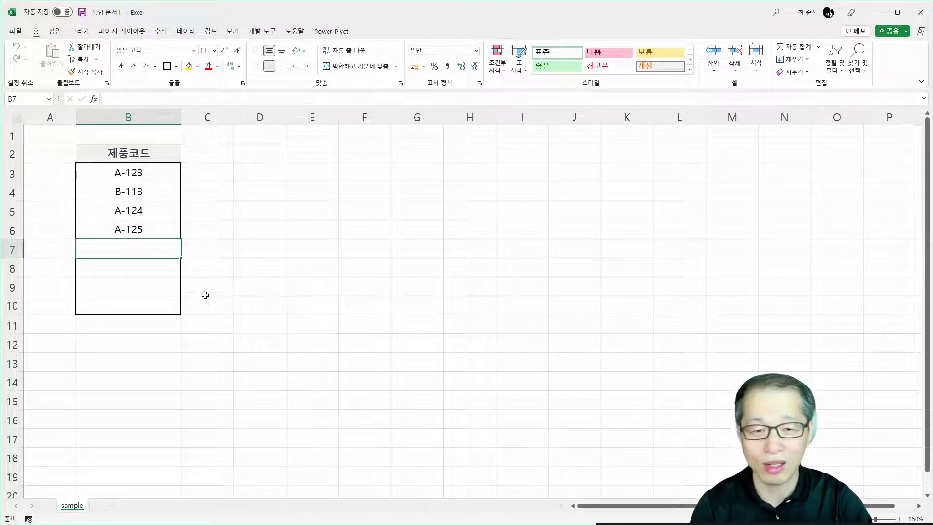
drag(158, 193, 170, 228)
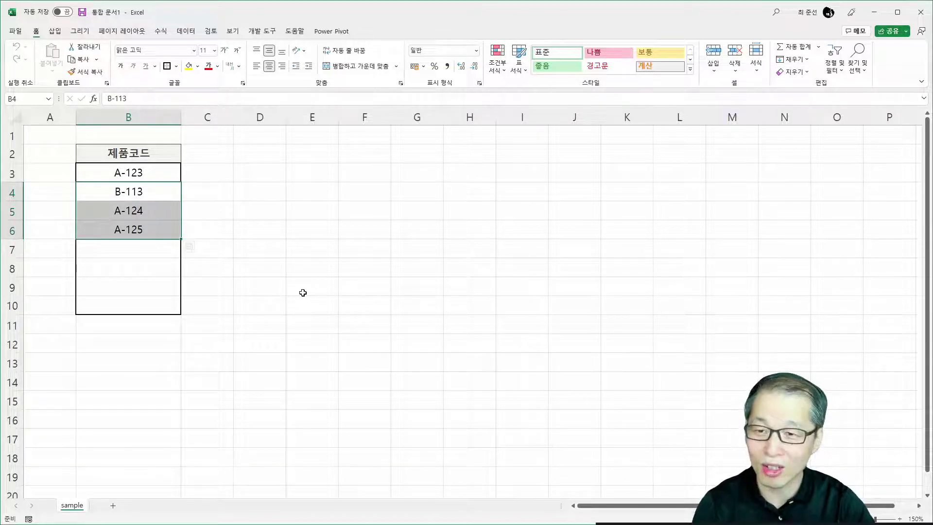
key(Delete)
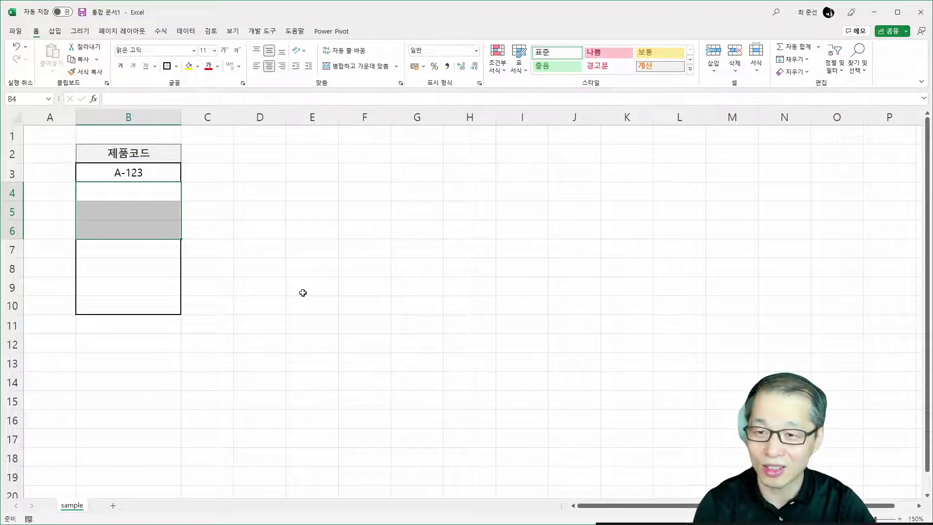
click(112, 189)
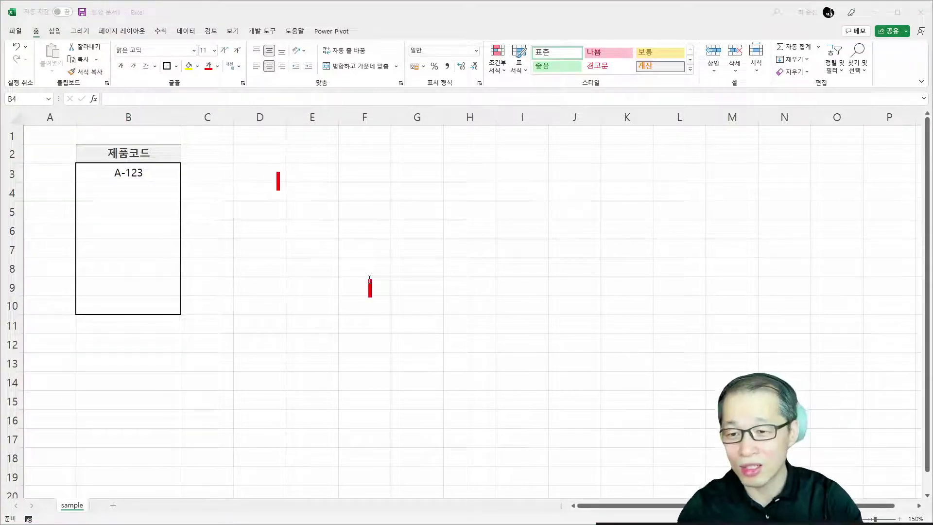
Write the on-screen annotation "중복 ---> 매크로" in red beside the product code table.
text(매)
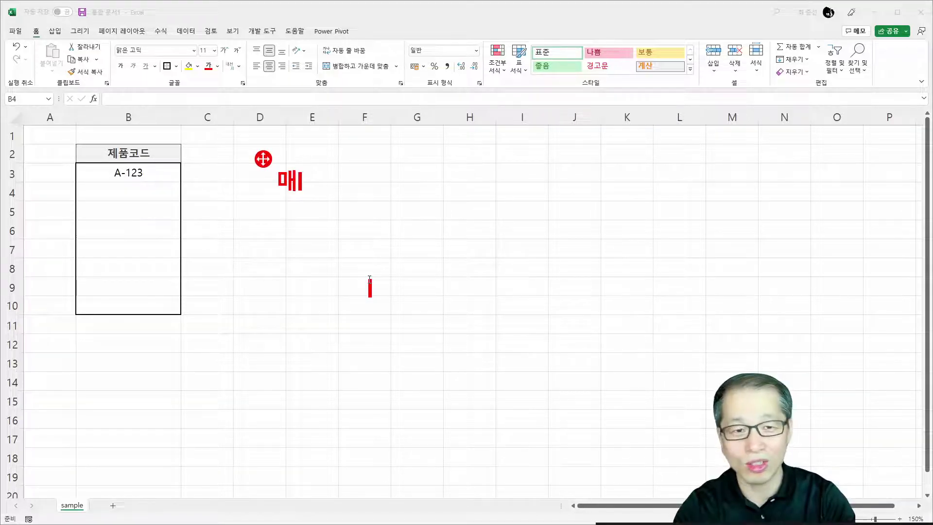
text(ㅡㅋ)
key(BackSpace)
key(BackSpace)
key(BackSpace)
text(중복 )
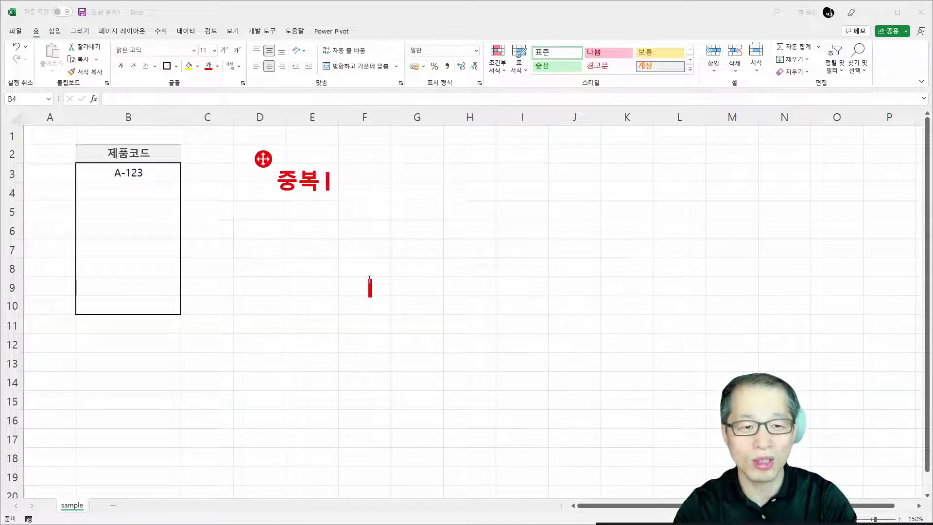
text(---> 맥크로)
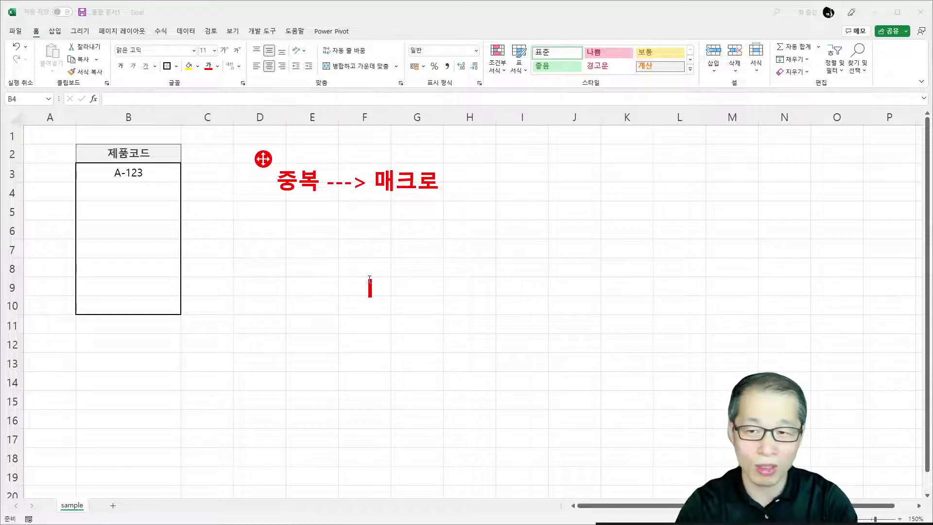
Add the bullet line "* 경고 ---> 유효성 검사" below the annotation's heading, leaving a blank line between them.
key(Return)
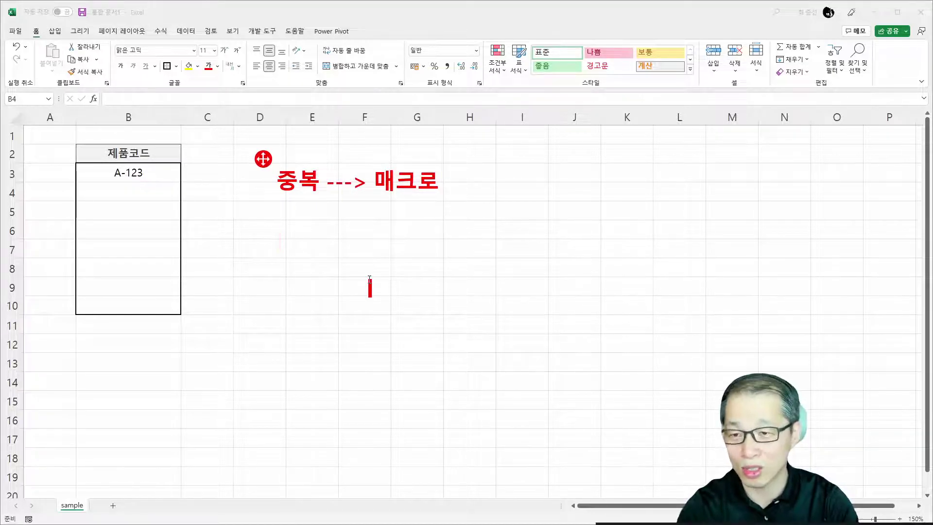
text(* )
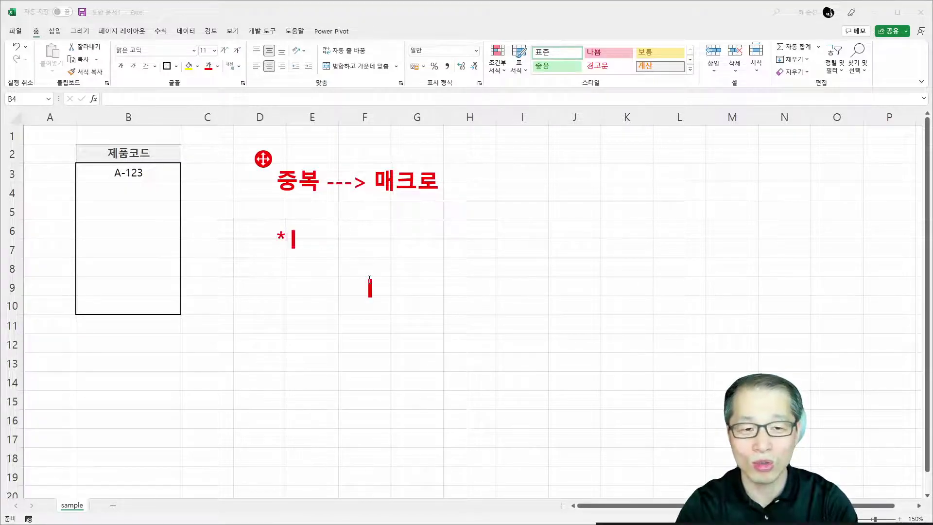
text(경고 ---> 유효성)
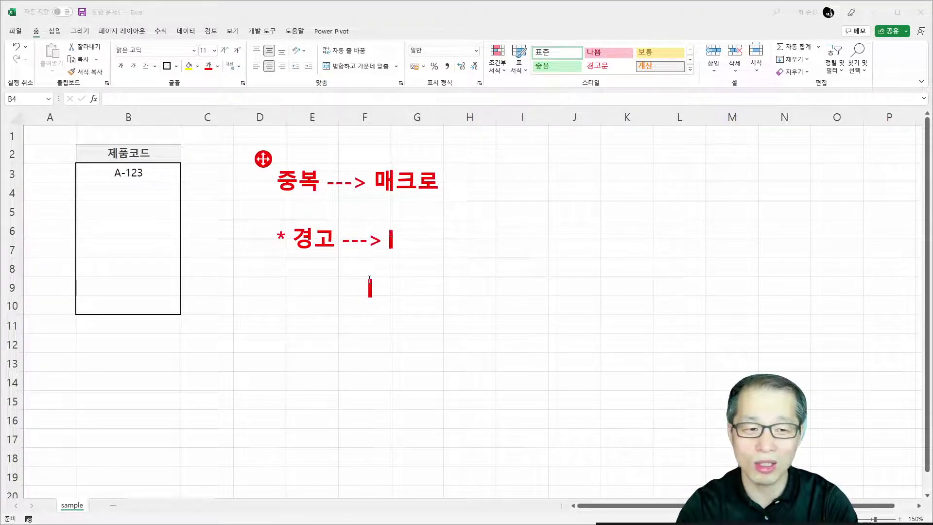
text( 검사)
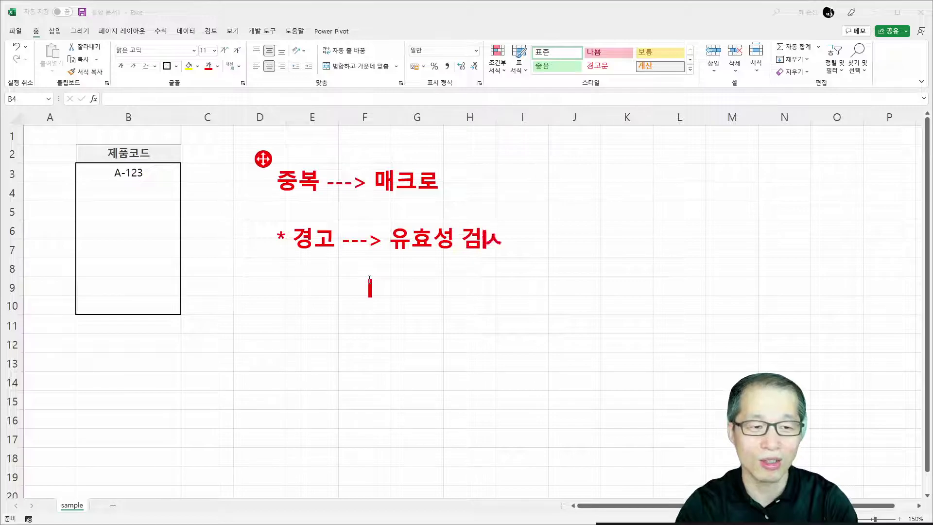
Add a second bullet line "* 서식 변경 ---> 조건부 서식" to the annotation and finish the text entry.
key(Return)
text(* 조계)
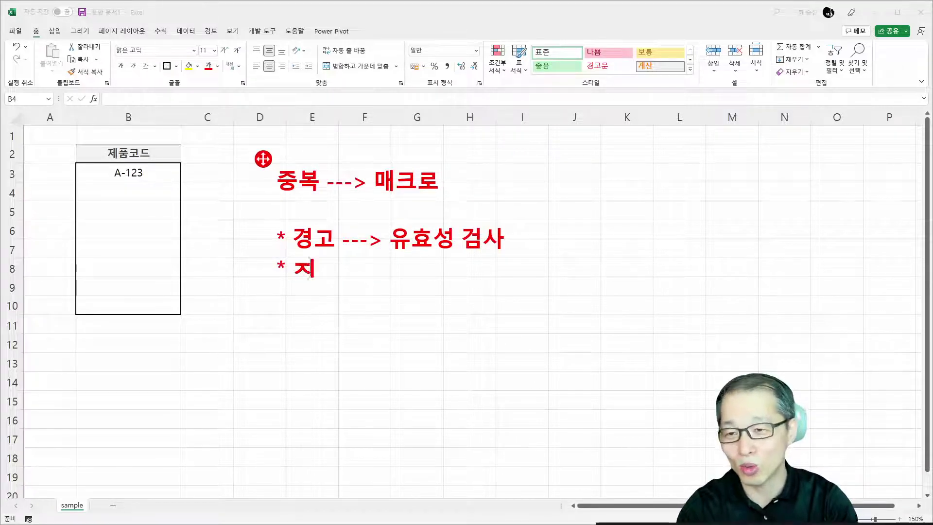
key(BackSpace)
key(BackSpace)
text(서식 변경)
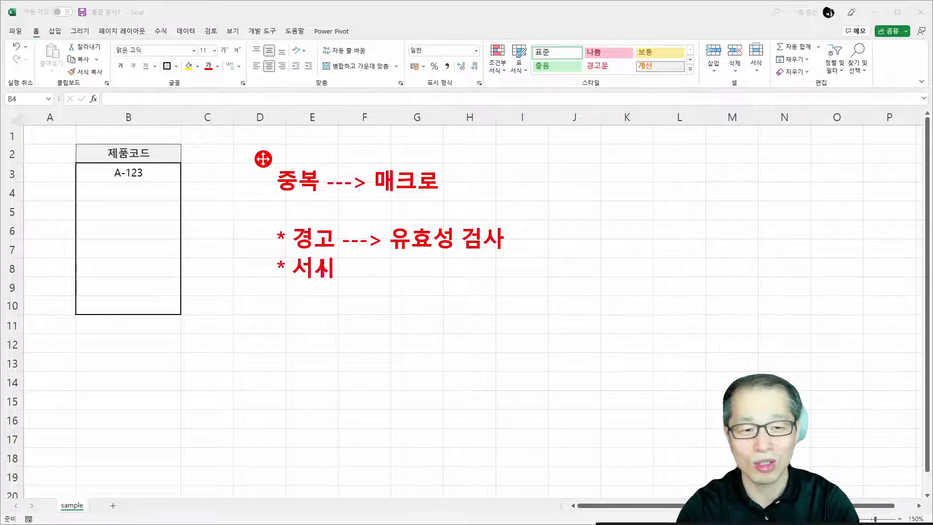
text( ==)
key(BackSpace)
key(BackSpace)
text(--->)
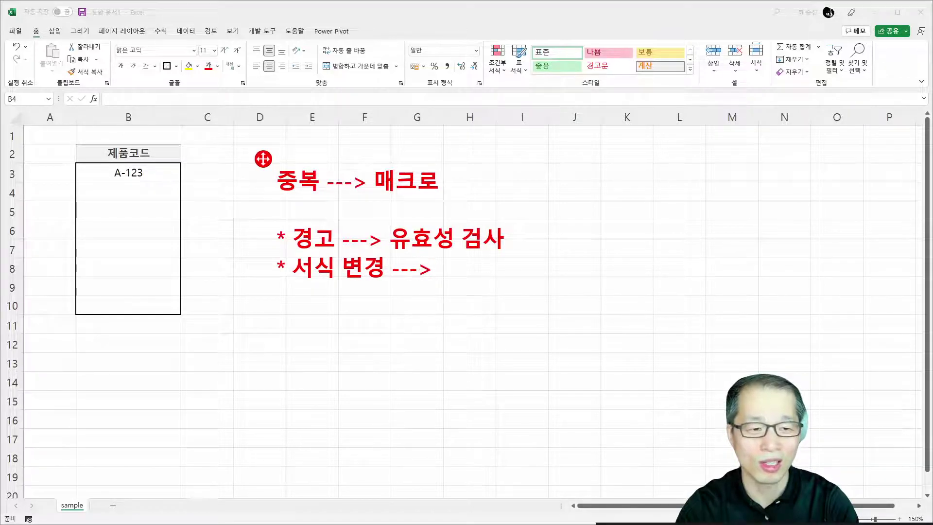
text( 조건부 서식)
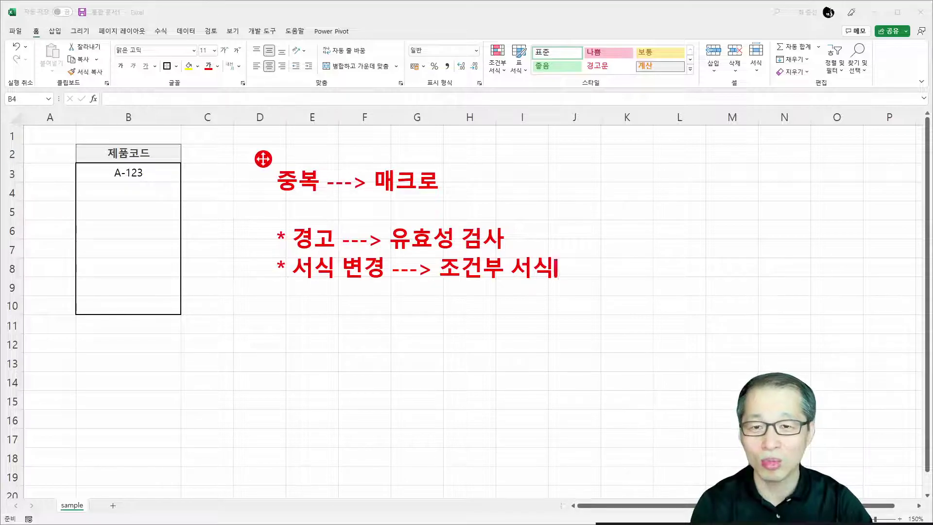
key(Escape)
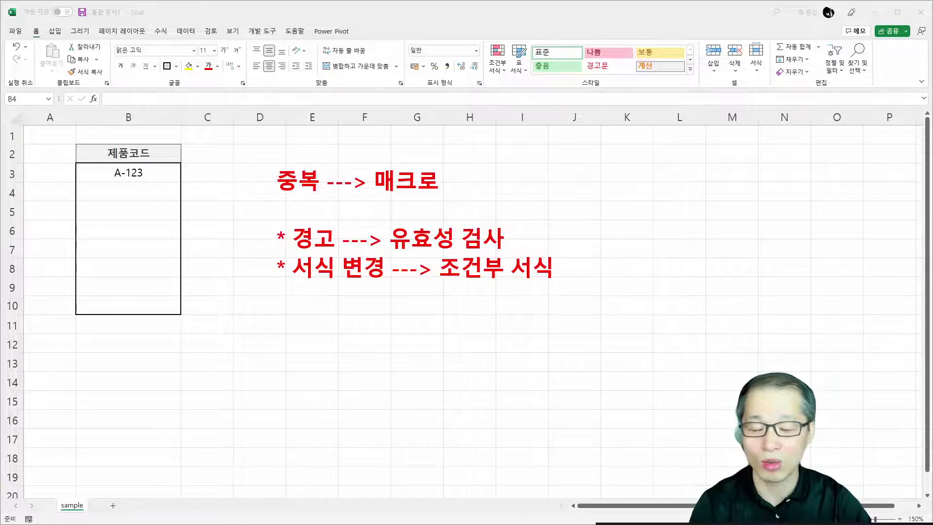